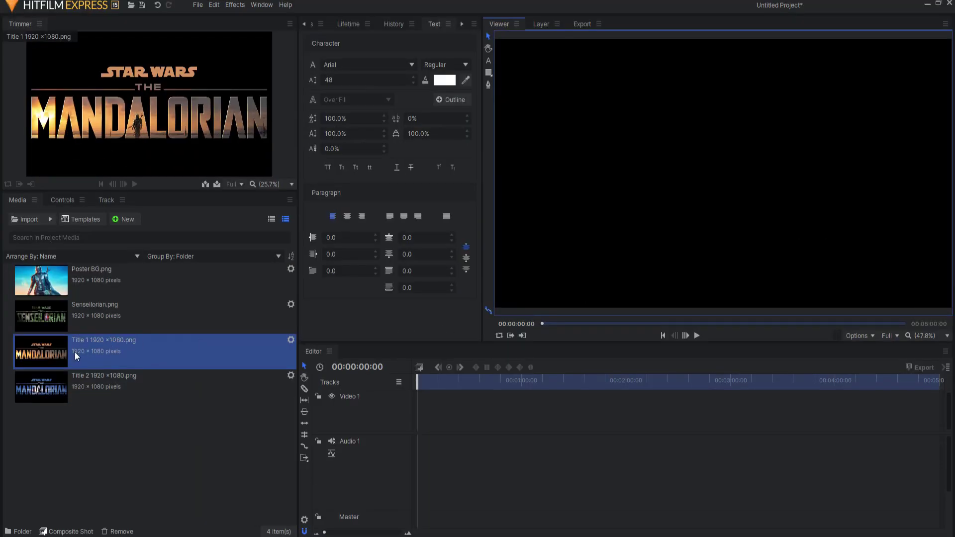
# - Preview and compare the gold Title 1 and blue Title 2 images
pyautogui.click(85, 392)
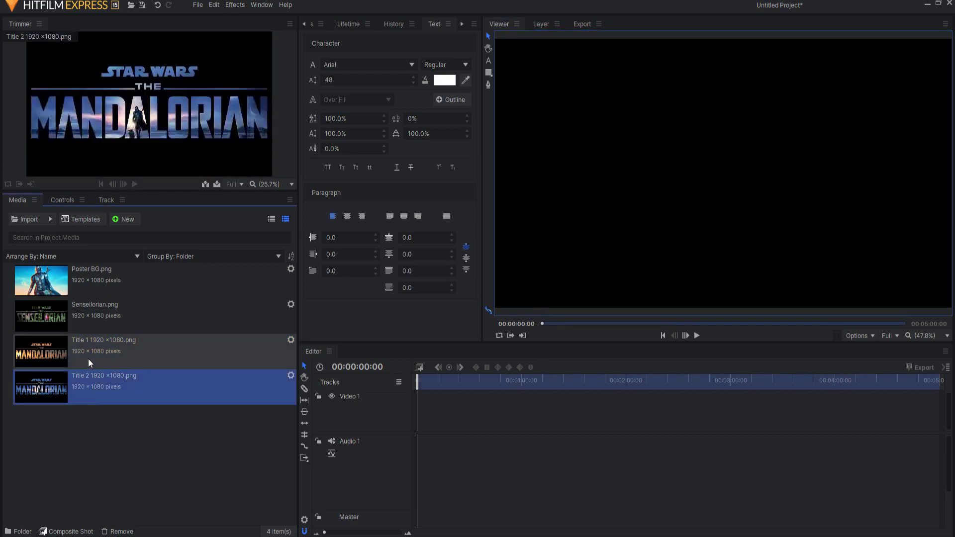
pyautogui.click(89, 362)
pyautogui.click(92, 381)
pyautogui.click(88, 347)
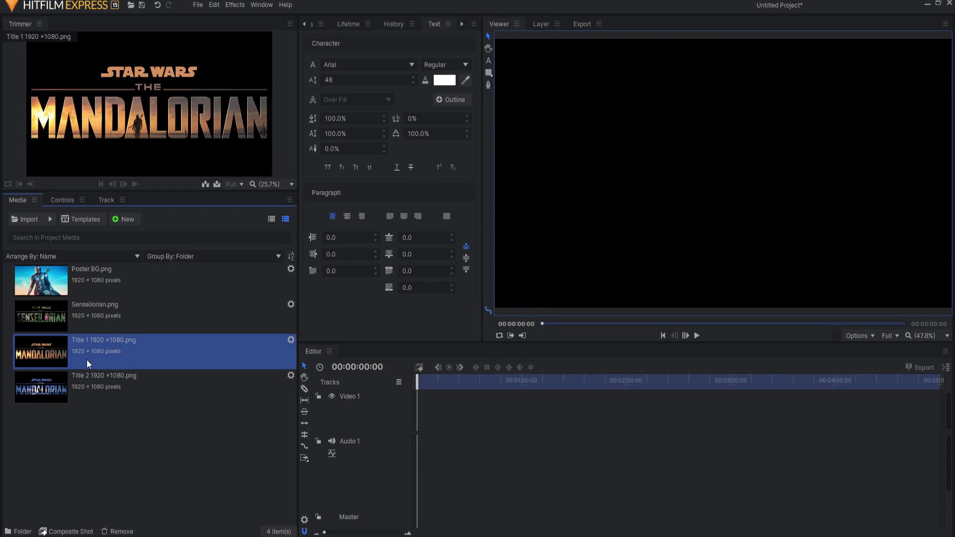
# - Make a Title 1 composite shot with Title 2 below it, toggling the top layer to compare
pyautogui.click(81, 530)
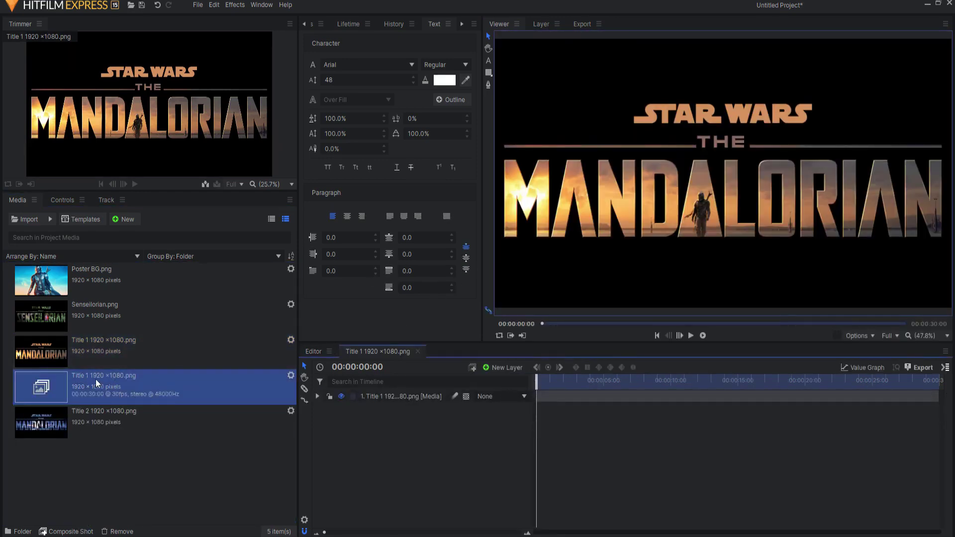
pyautogui.moveTo(108, 421); pyautogui.dragTo(372, 423)
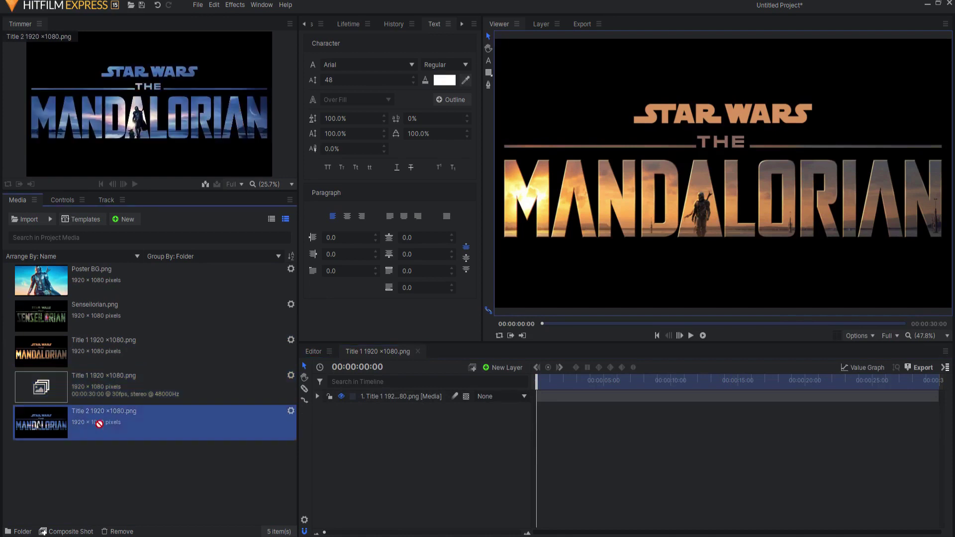
pyautogui.click(341, 397)
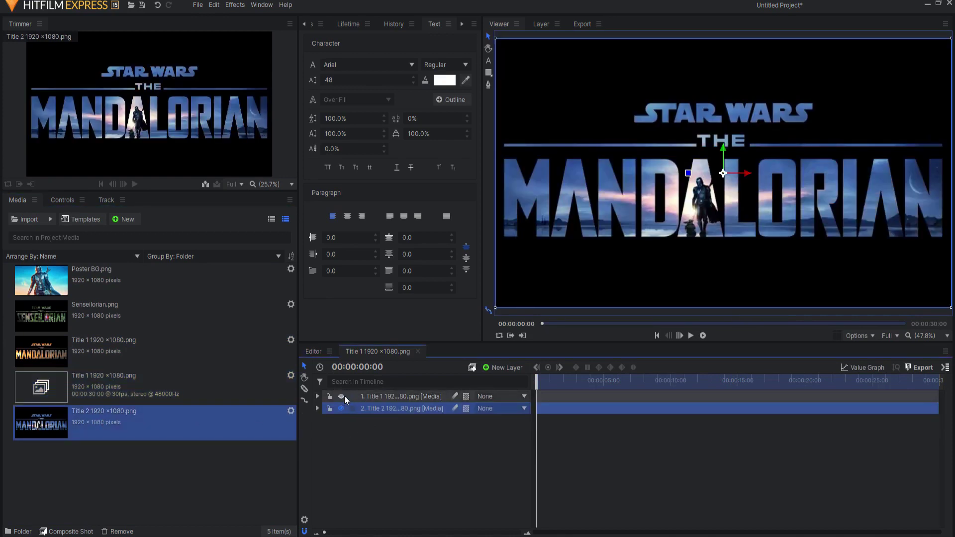
pyautogui.click(341, 397)
pyautogui.click(415, 461)
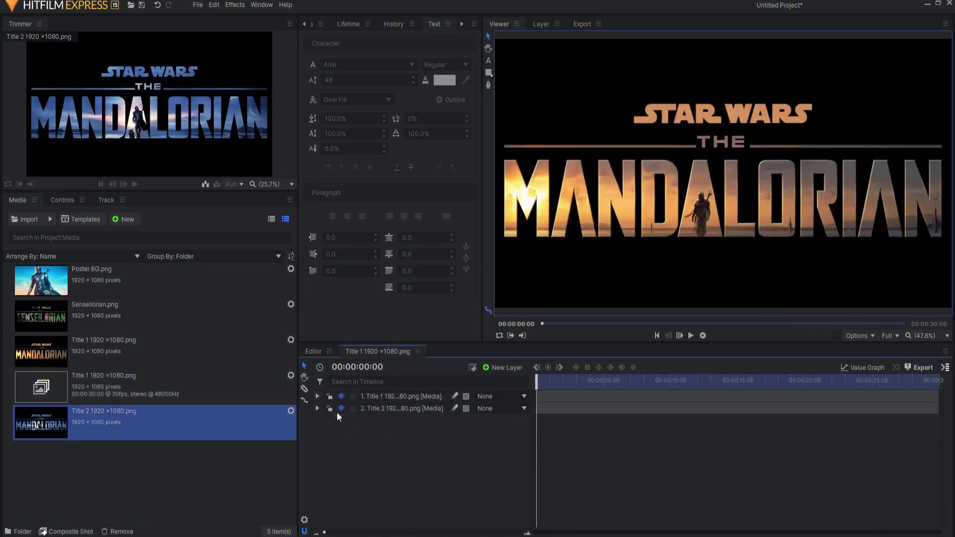
pyautogui.click(341, 396)
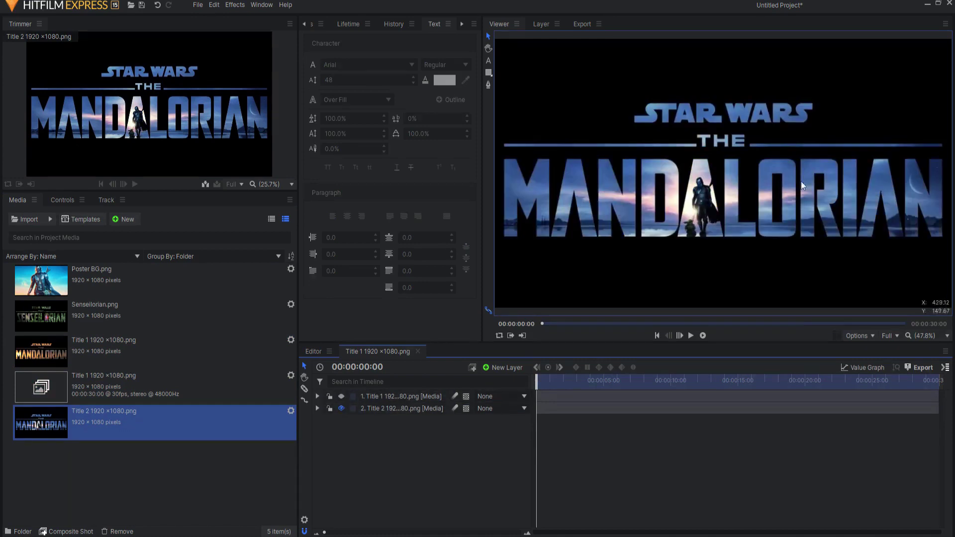
pyautogui.click(341, 395)
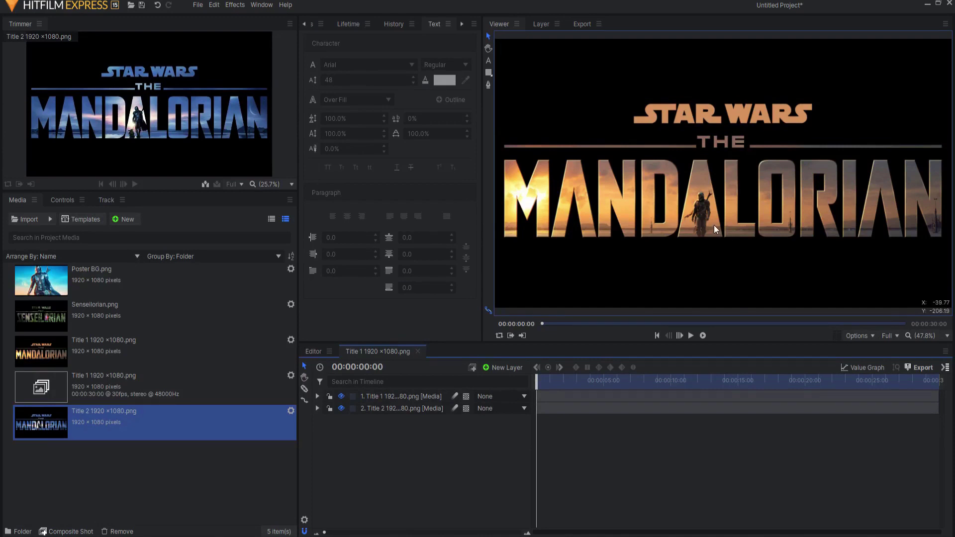
pyautogui.click(507, 367)
# - Add a white 'mandalorian' text layer, move it lower over the title, and set size 274
pyautogui.click(510, 391)
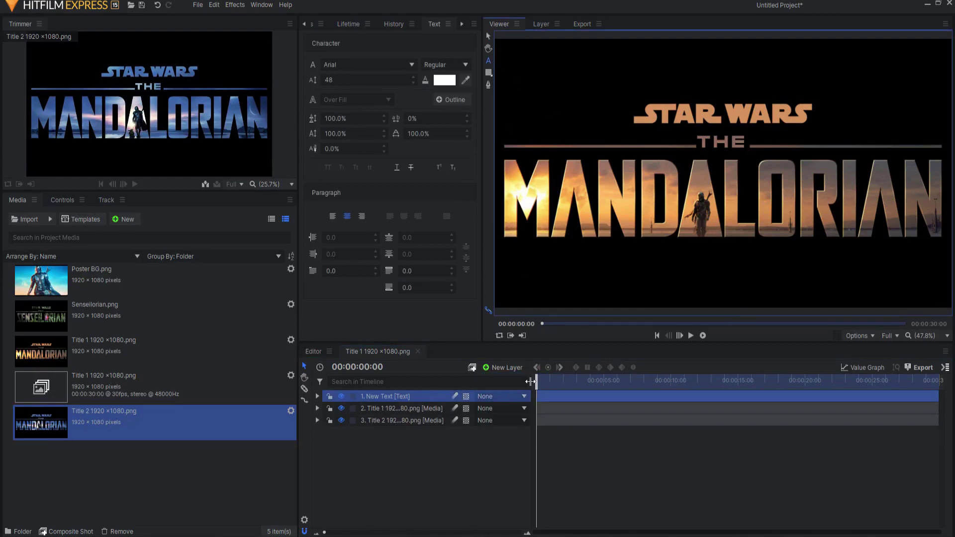
pyautogui.write('mandal')
pyautogui.write('orian')
pyautogui.click(488, 36)
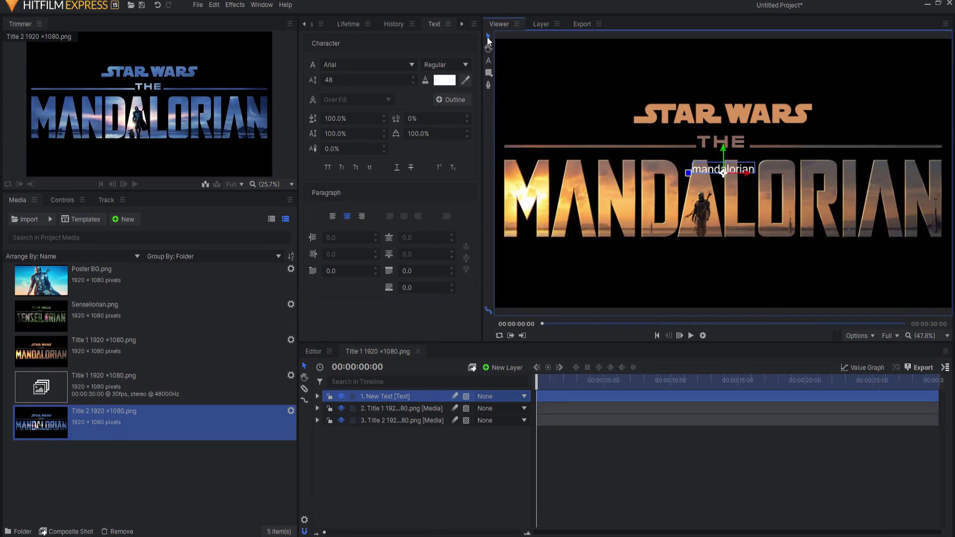
pyautogui.moveTo(723, 150); pyautogui.dragTo(718, 213)
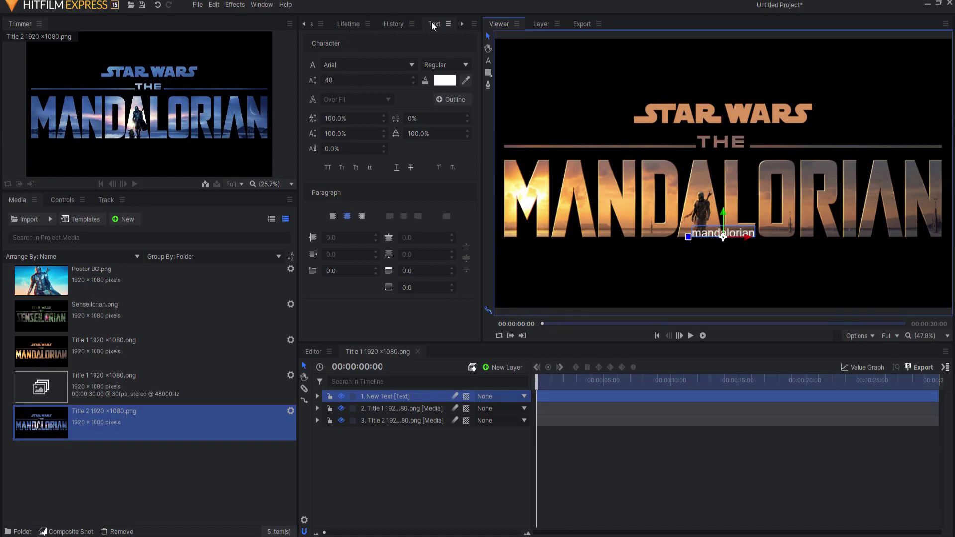
pyautogui.doubleClick(343, 80)
pyautogui.write('274')
pyautogui.press('Return')
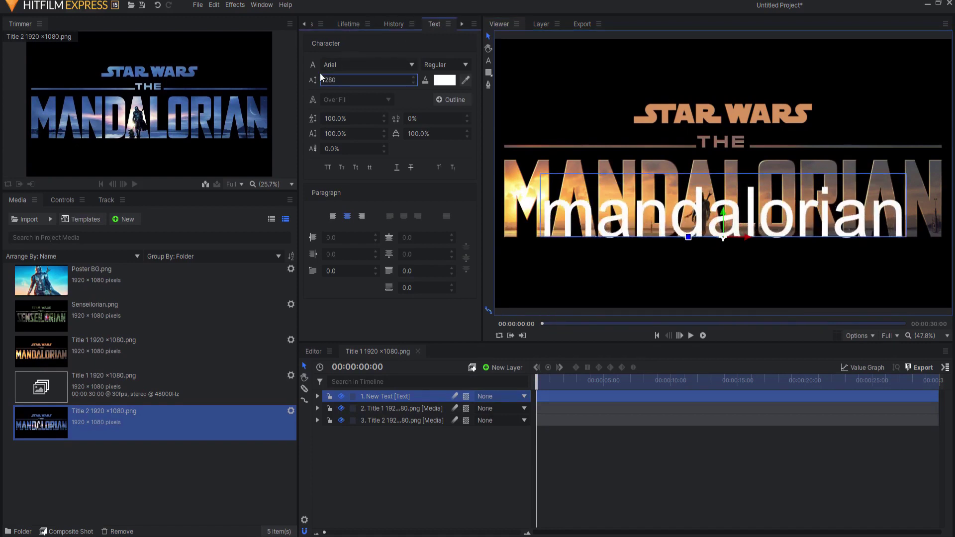
# - Switch the mandalorian text to the Mandalore Title font and enlarge it to about 433
pyautogui.click(340, 62)
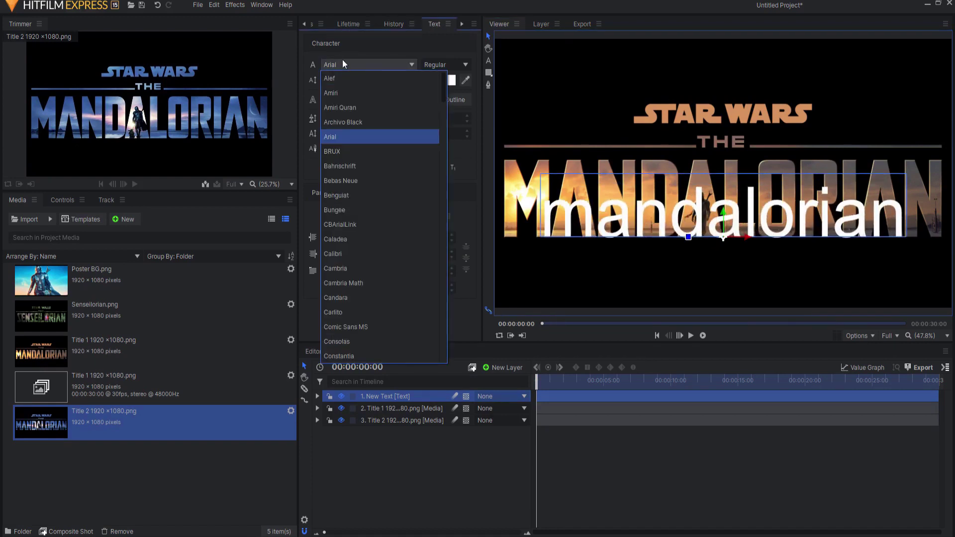
pyautogui.scroll(-5, 362, 195)
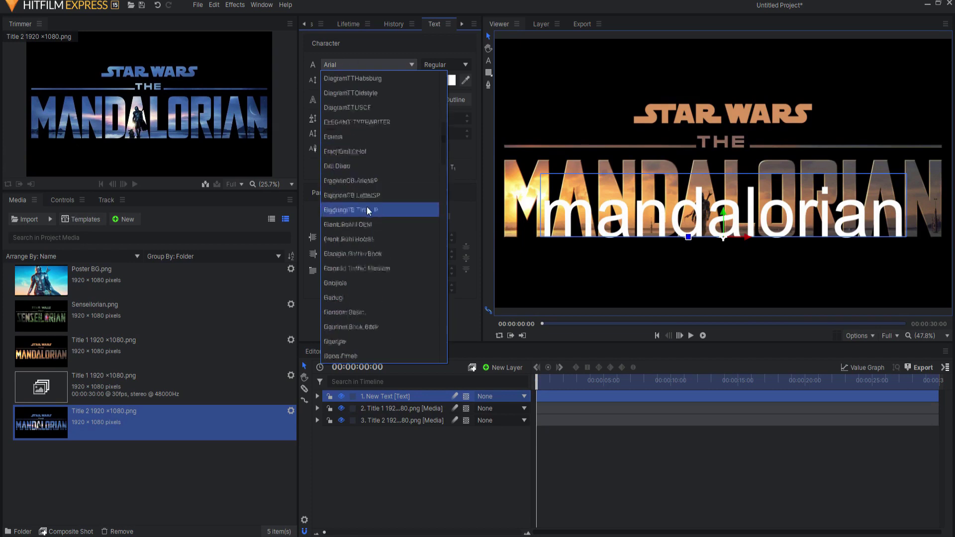
pyautogui.scroll(-7, 366, 207)
pyautogui.scroll(-6, 360, 205)
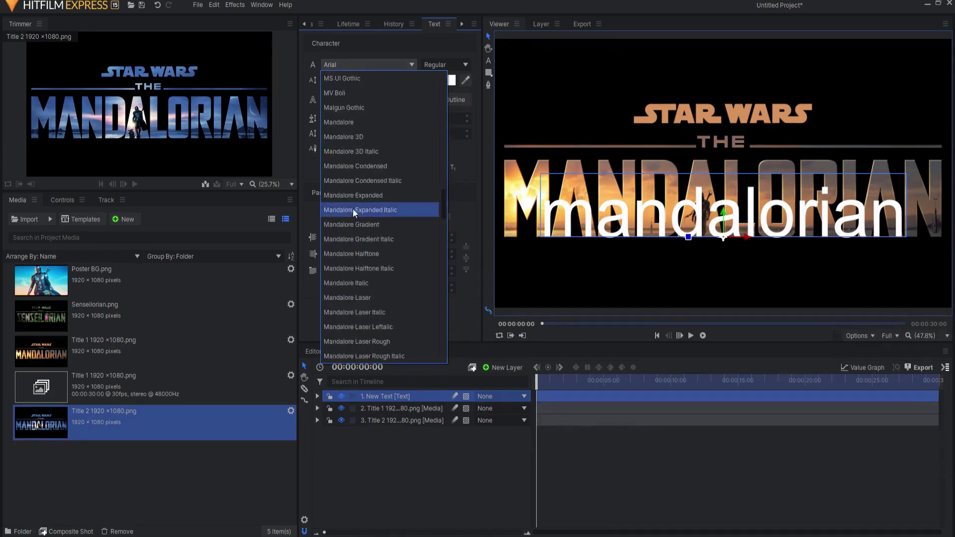
pyautogui.scroll(-7, 348, 149)
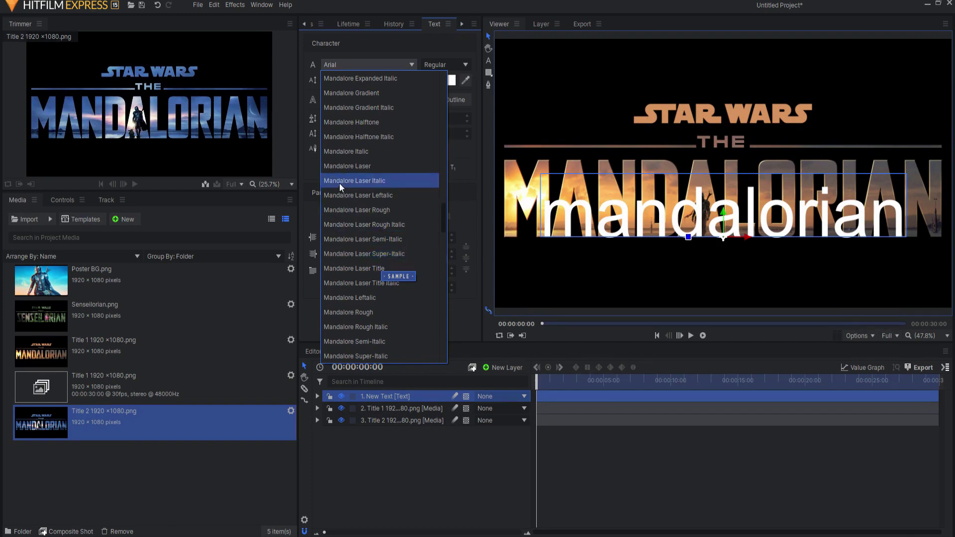
pyautogui.scroll(-2, 342, 194)
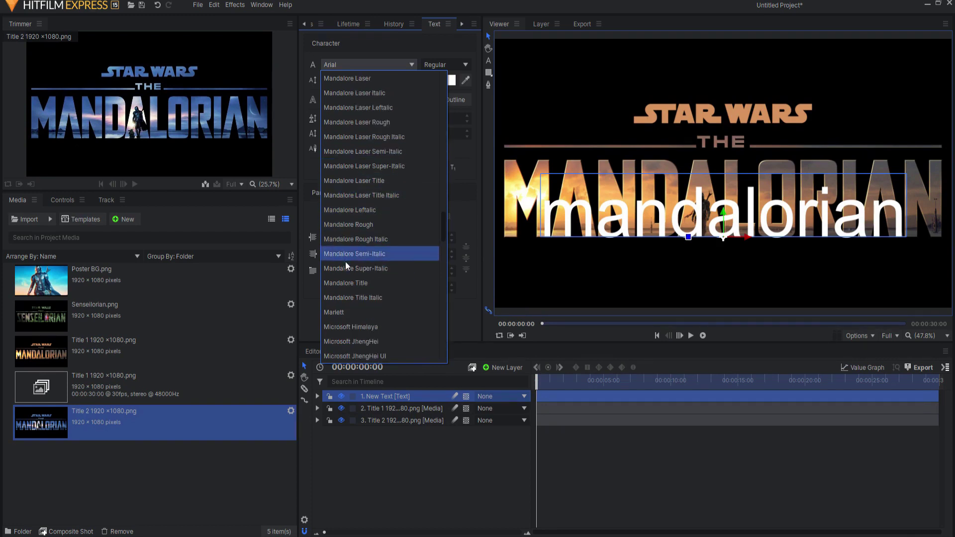
pyautogui.click(348, 283)
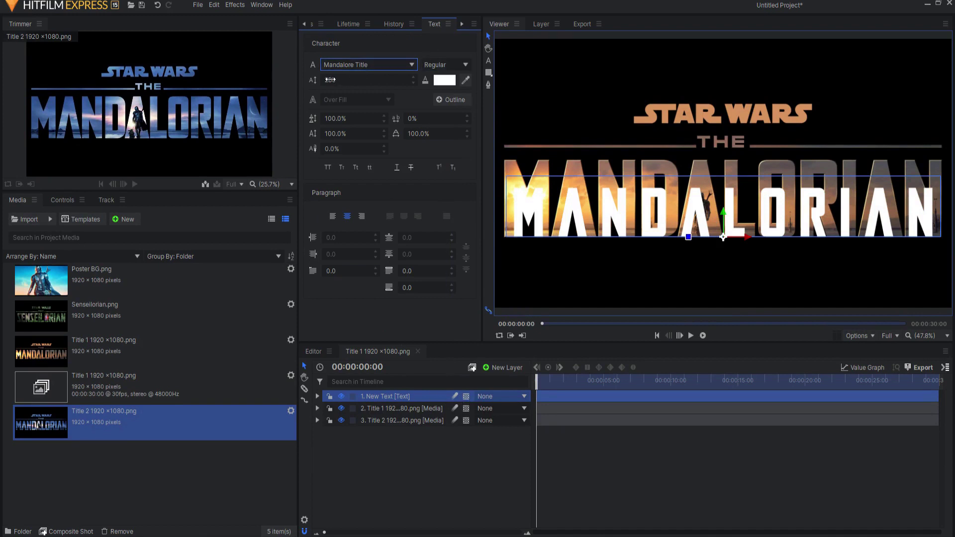
pyautogui.moveTo(329, 80); pyautogui.dragTo(398, 79)
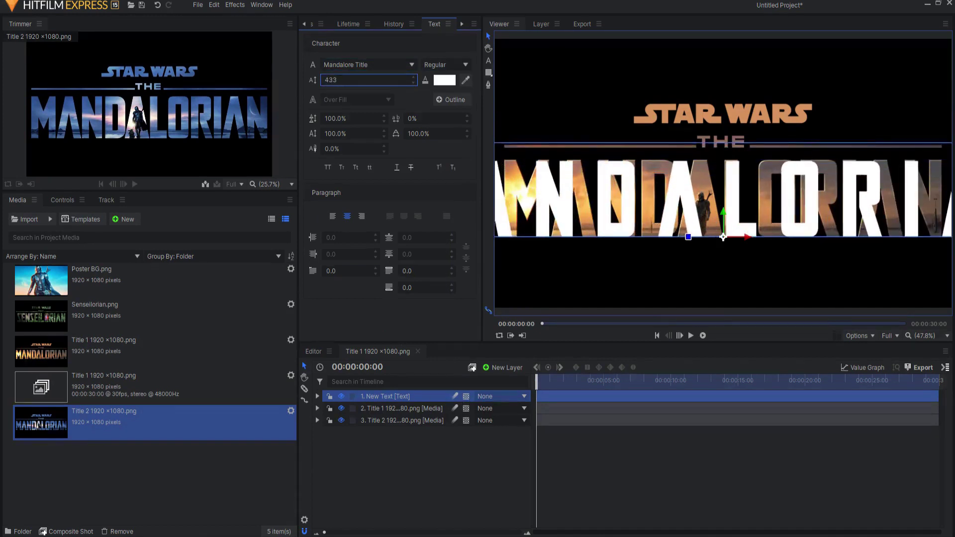
# - Raise the MANDALORIAN font size to 438 and tighten tracking to -207%
pyautogui.moveTo(397, 80); pyautogui.dragTo(400, 79)
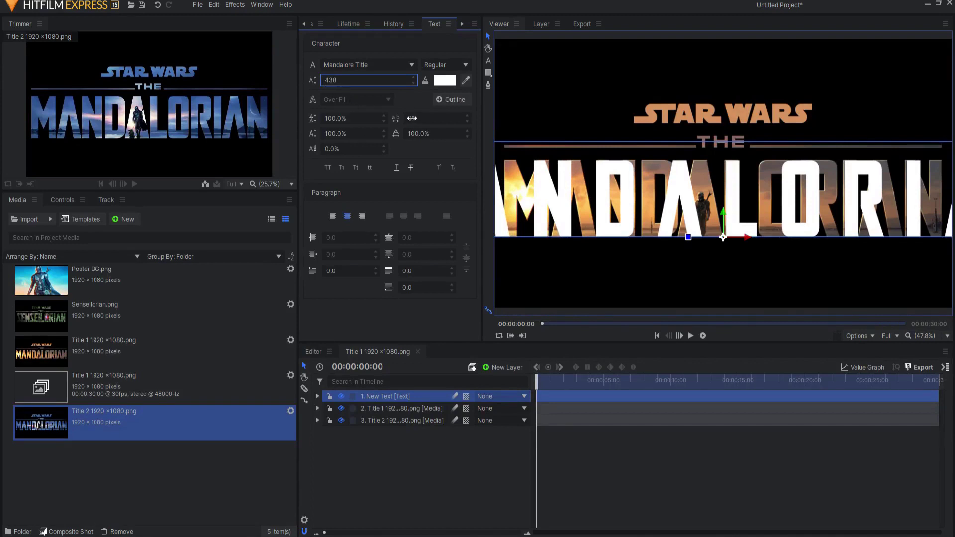
pyautogui.moveTo(411, 118); pyautogui.dragTo(360, 118)
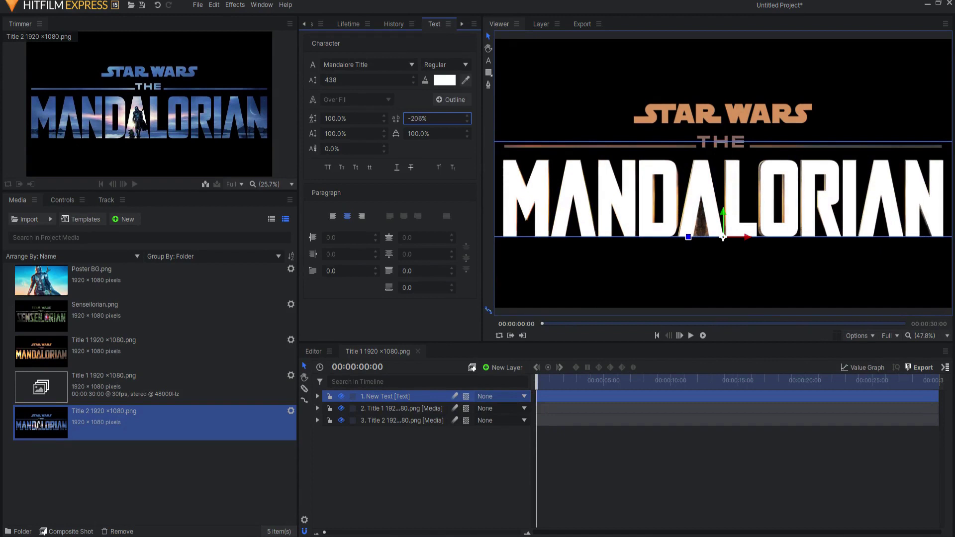
pyautogui.moveTo(360, 118); pyautogui.dragTo(359, 118)
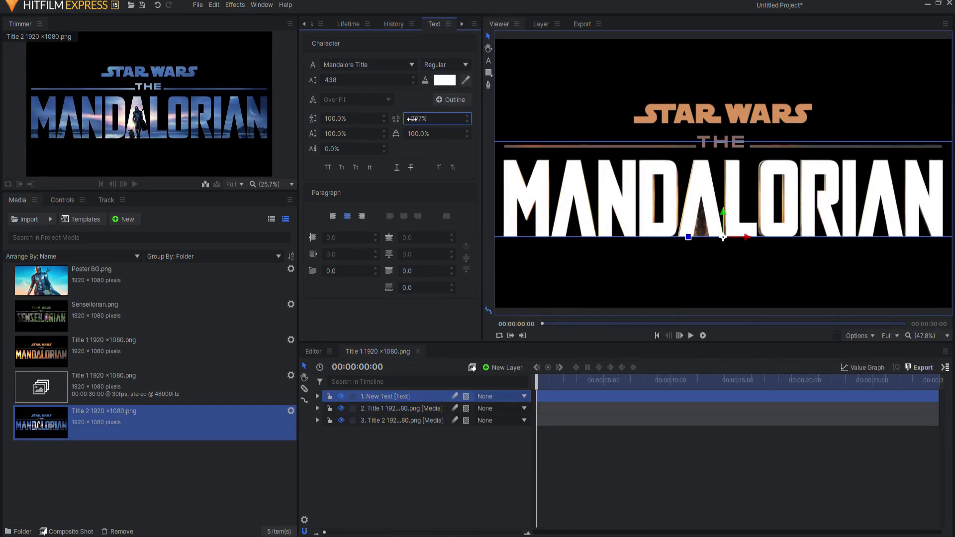
pyautogui.click(411, 481)
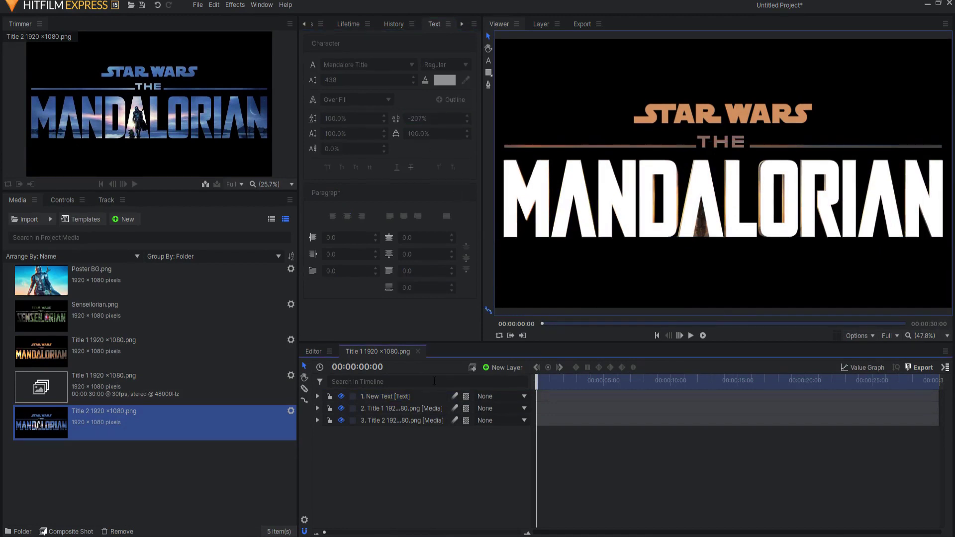
# - Rename the text layer to Mando
pyautogui.click(390, 396)
pyautogui.doubleClick(390, 395)
pyautogui.write('Mand')
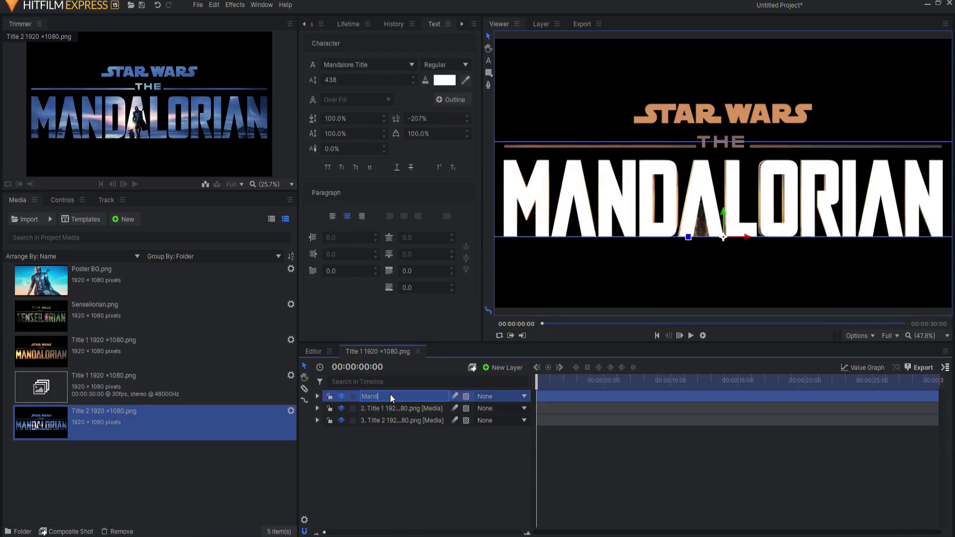
pyautogui.write('o')
pyautogui.press('Return')
# - Add a smaller 'THE' text layer and move it up onto the poster's THE
pyautogui.click(514, 366)
pyautogui.click(509, 393)
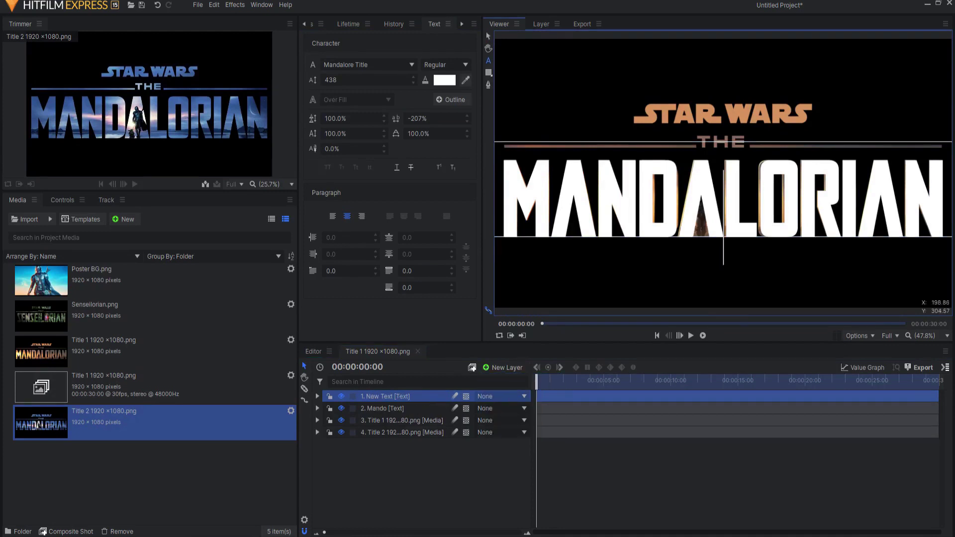
pyautogui.write('TH')
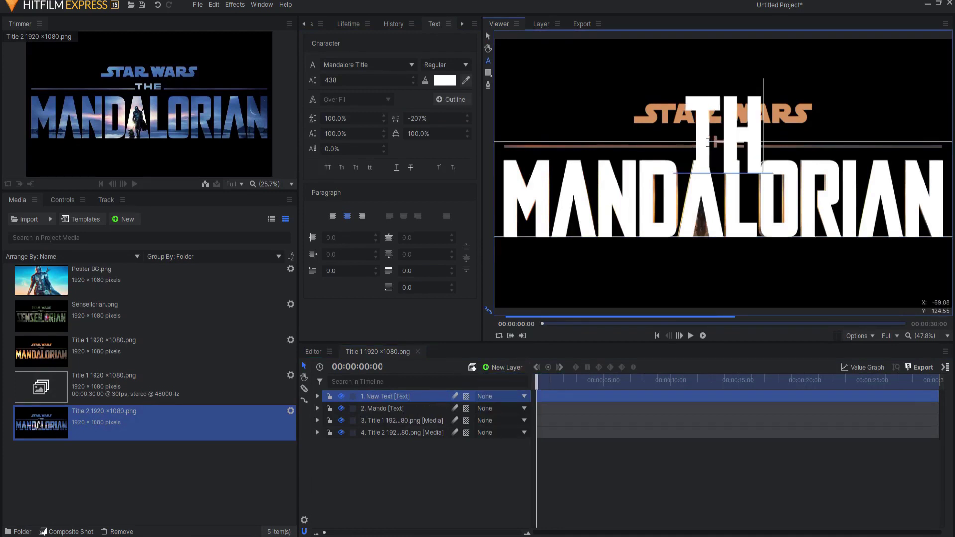
pyautogui.write('E')
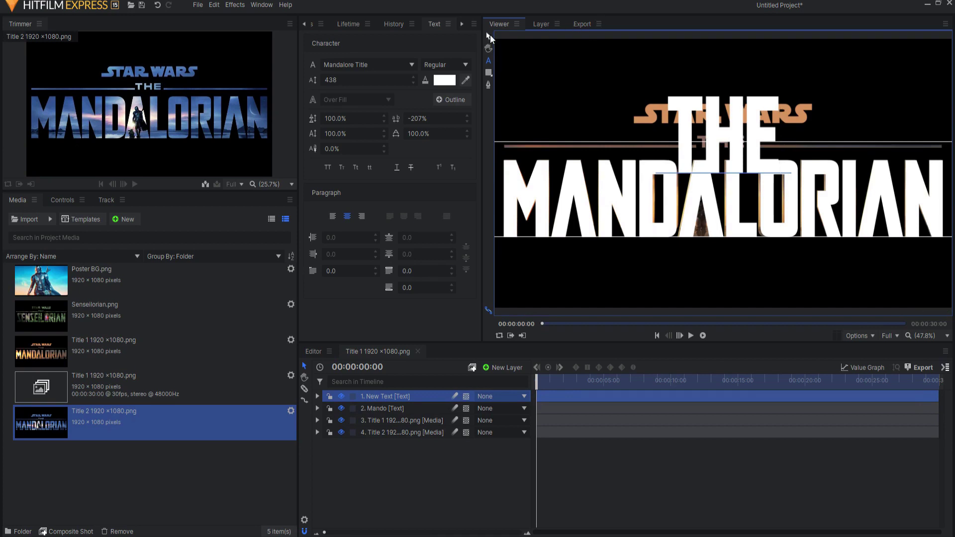
pyautogui.click(488, 36)
pyautogui.moveTo(331, 80); pyautogui.dragTo(298, 79)
pyautogui.scroll(2, 721, 140)
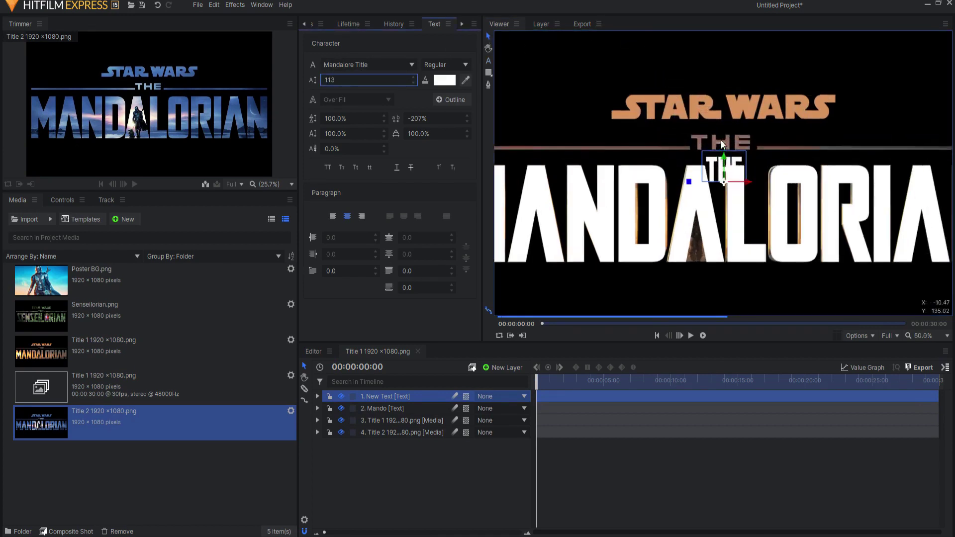
pyautogui.scroll(3, 723, 140)
pyautogui.scroll(1, 723, 139)
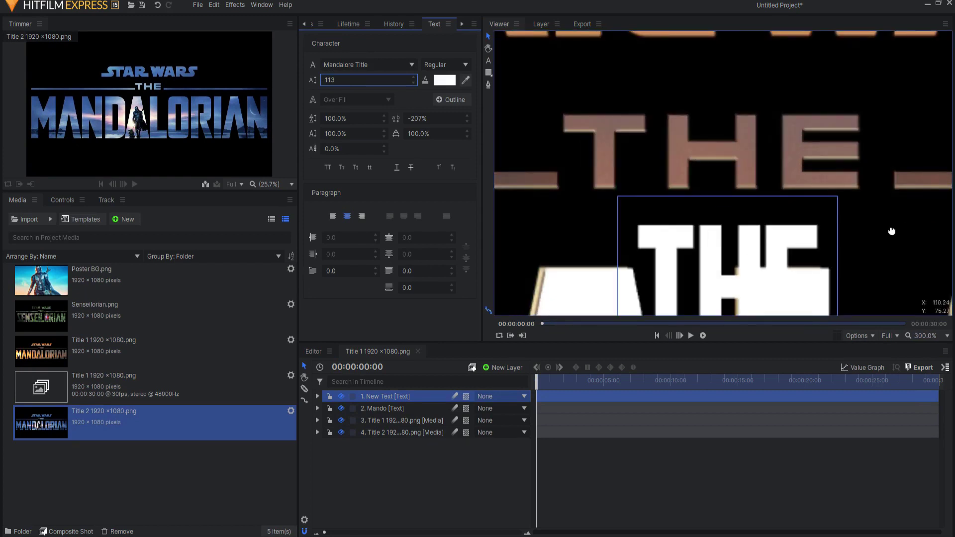
pyautogui.moveTo(726, 278); pyautogui.dragTo(702, 118)
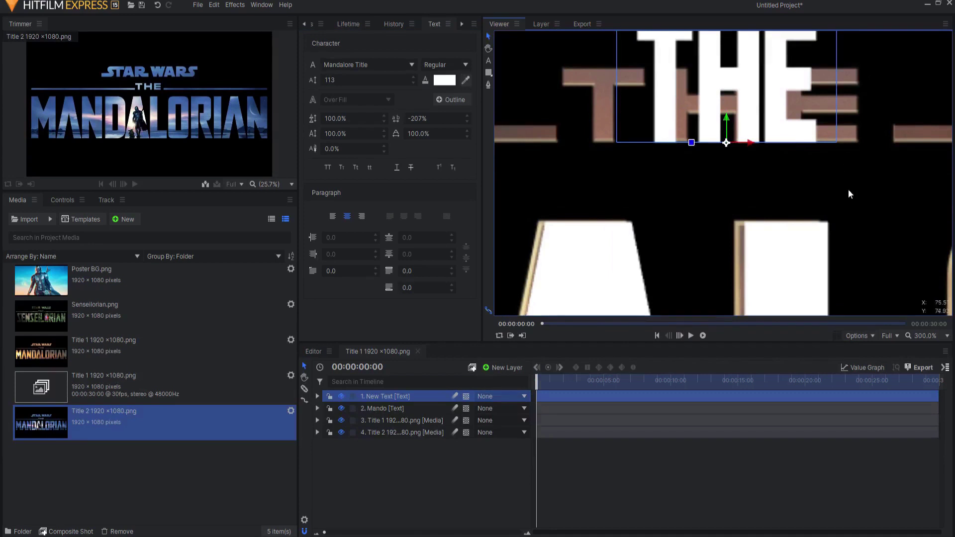
# - Set THE to size 67, tracking -349% and horizontal scale 246%
pyautogui.press('h')
pyautogui.moveTo(848, 189); pyautogui.dragTo(861, 278)
pyautogui.press('v')
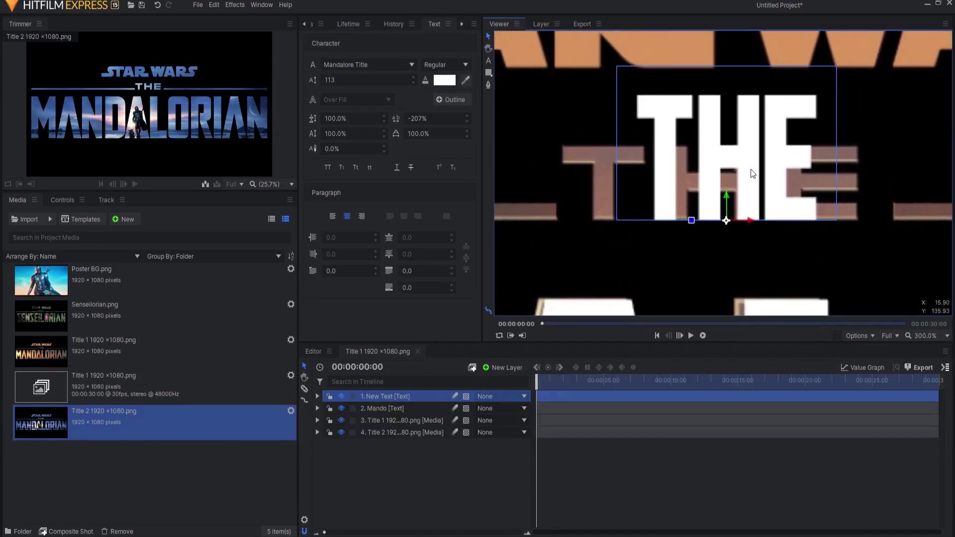
pyautogui.write('64')
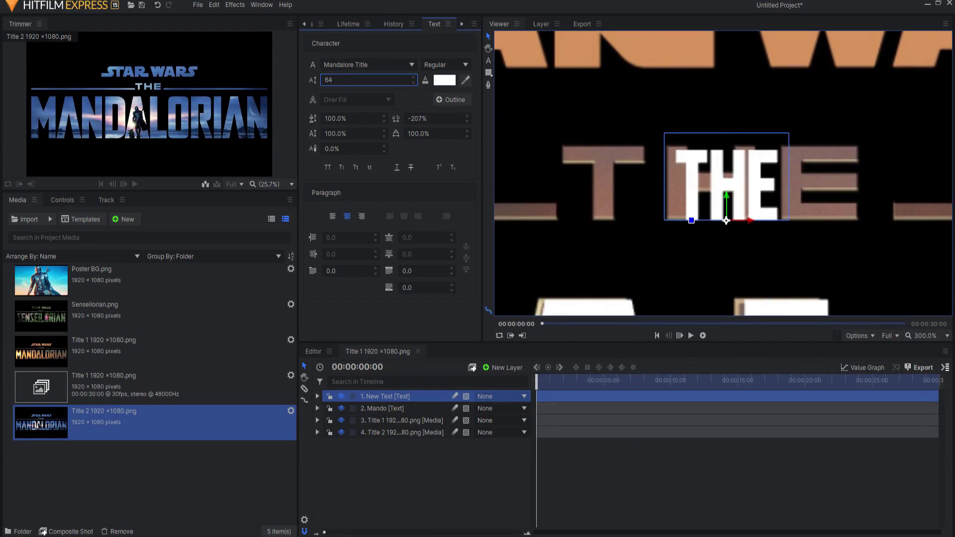
pyautogui.press('Up')
pyautogui.press('Up')
pyautogui.press('Up')
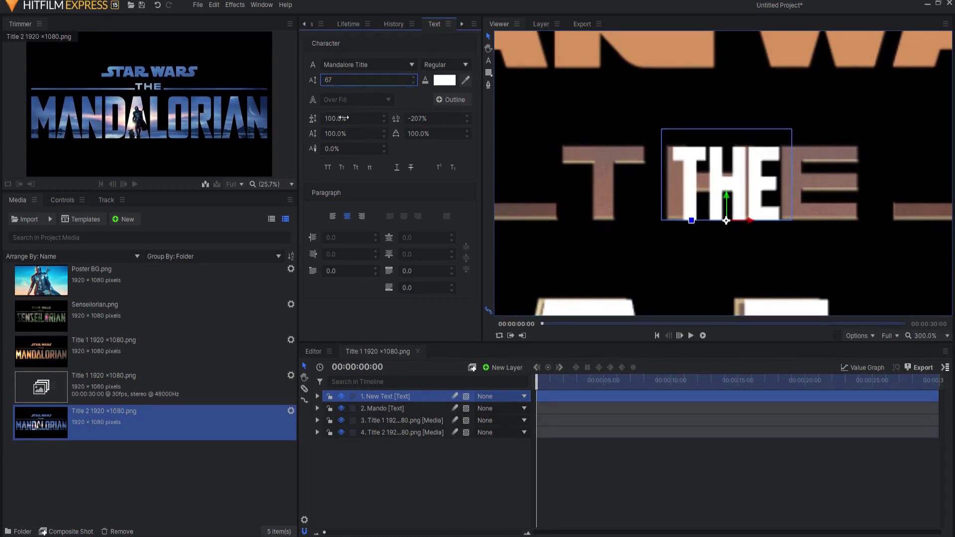
pyautogui.write('17')
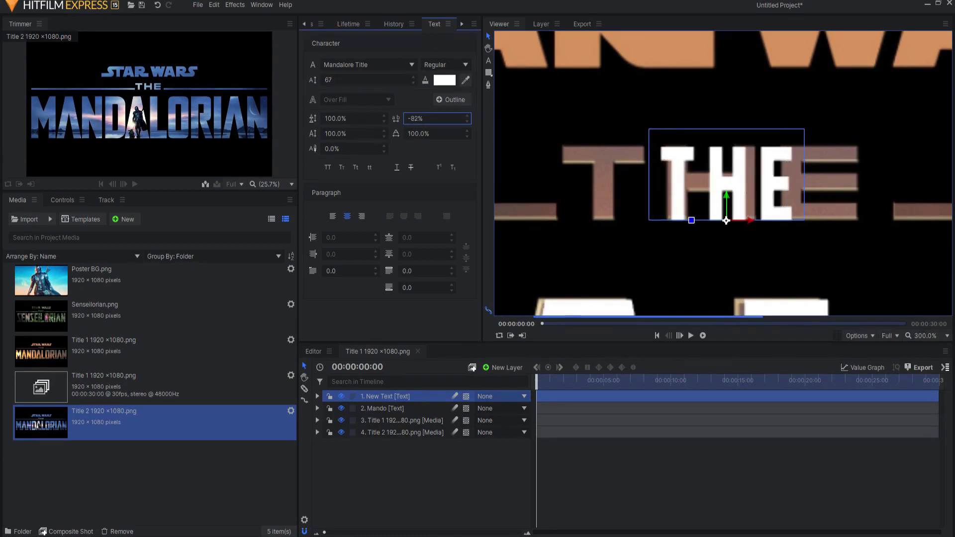
pyautogui.press('Tab')
pyautogui.write('134')
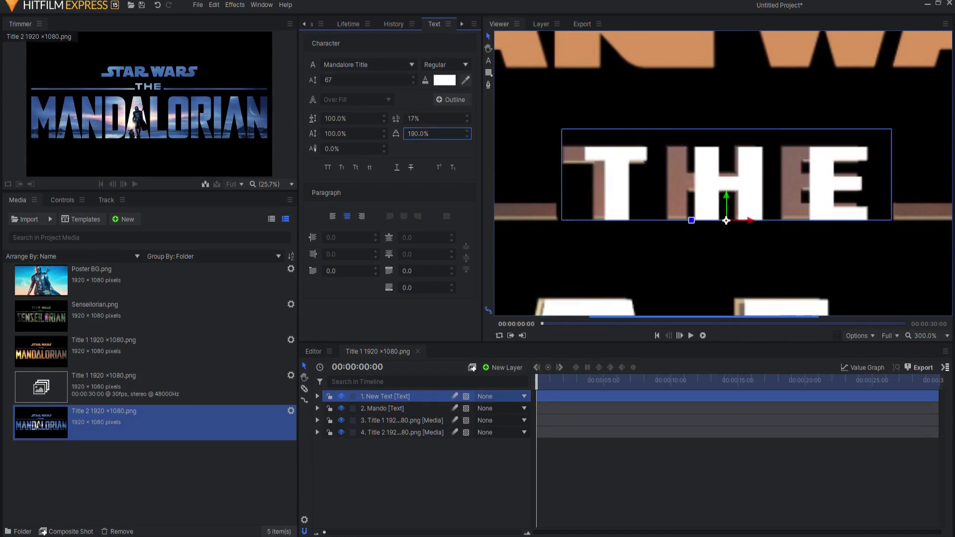
pyautogui.moveTo(418, 133); pyautogui.dragTo(427, 131)
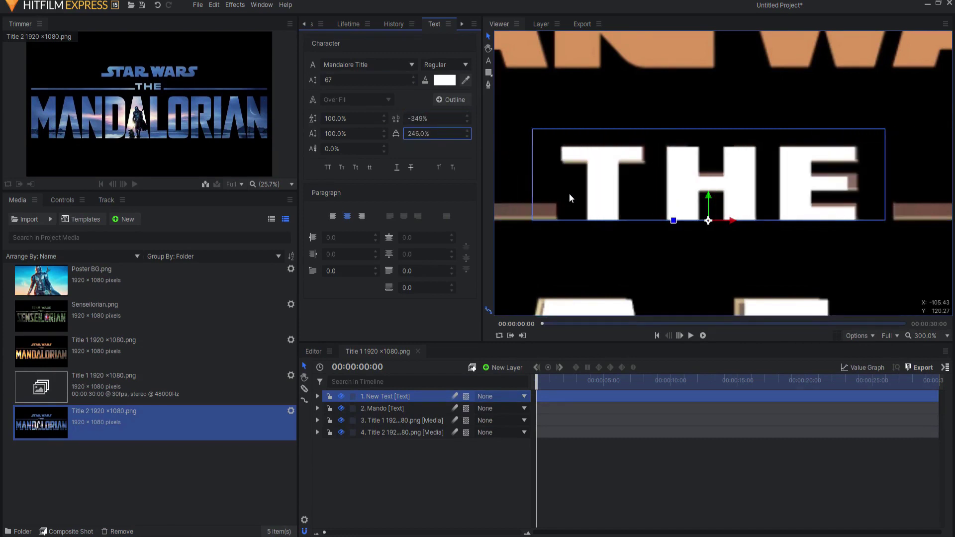
pyautogui.scroll(-5, 686, 211)
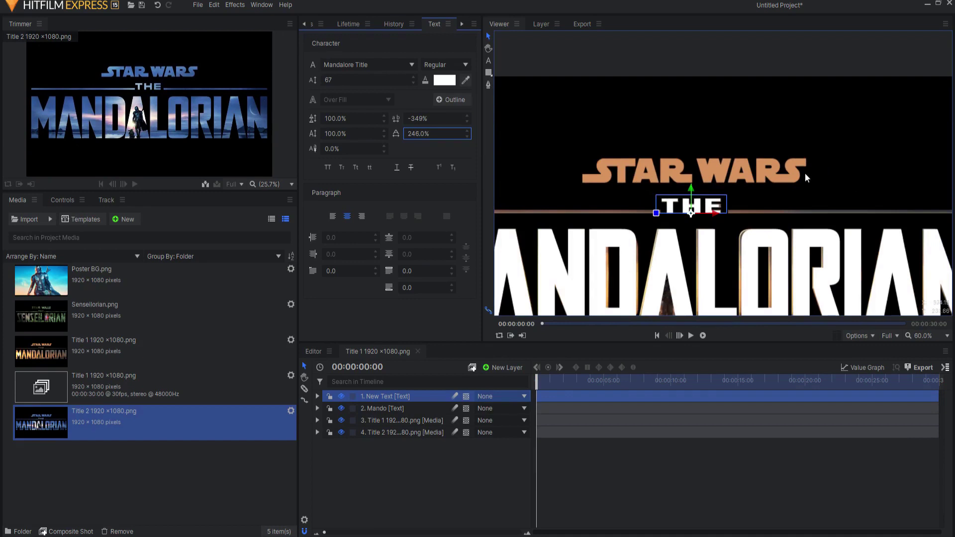
# - Add a new text layer reading STAR WARS
pyautogui.click(504, 368)
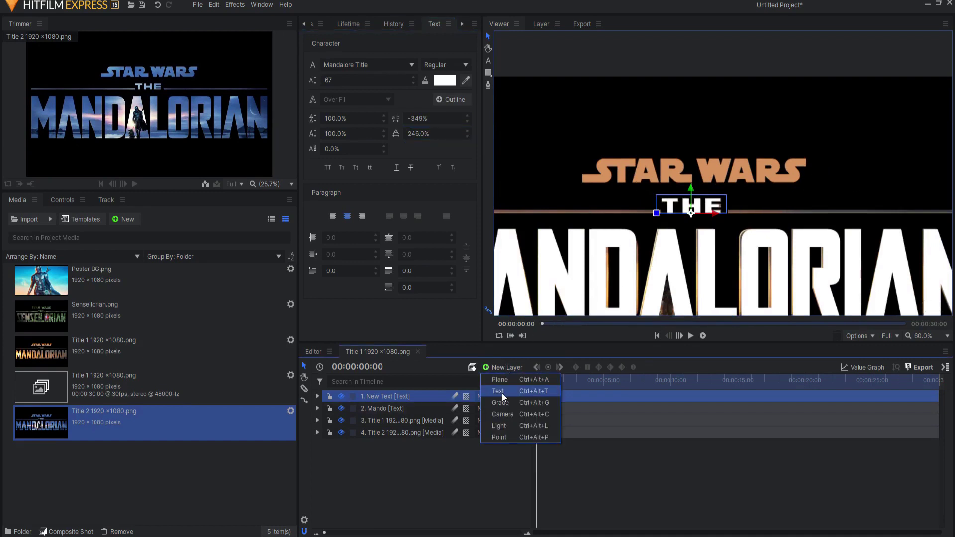
pyautogui.click(503, 380)
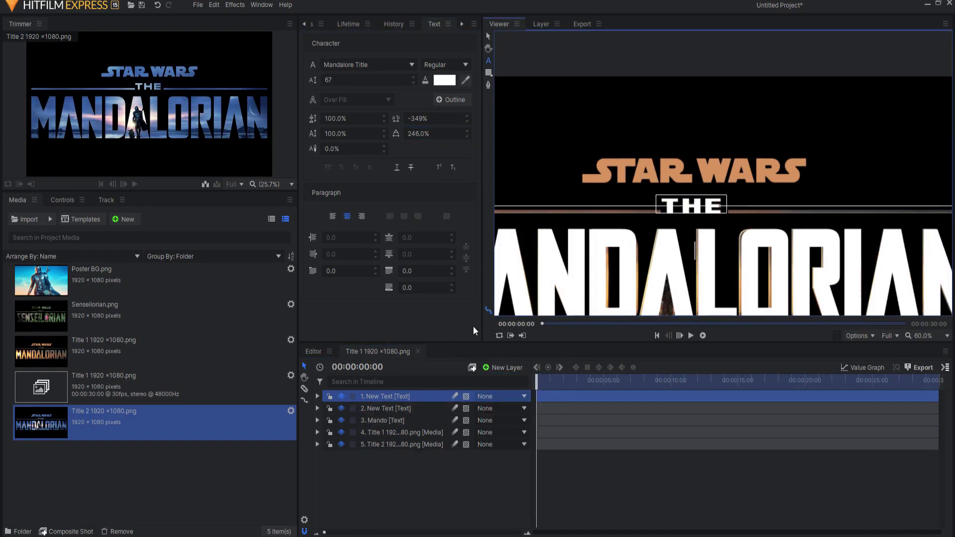
pyautogui.write('STAR W')
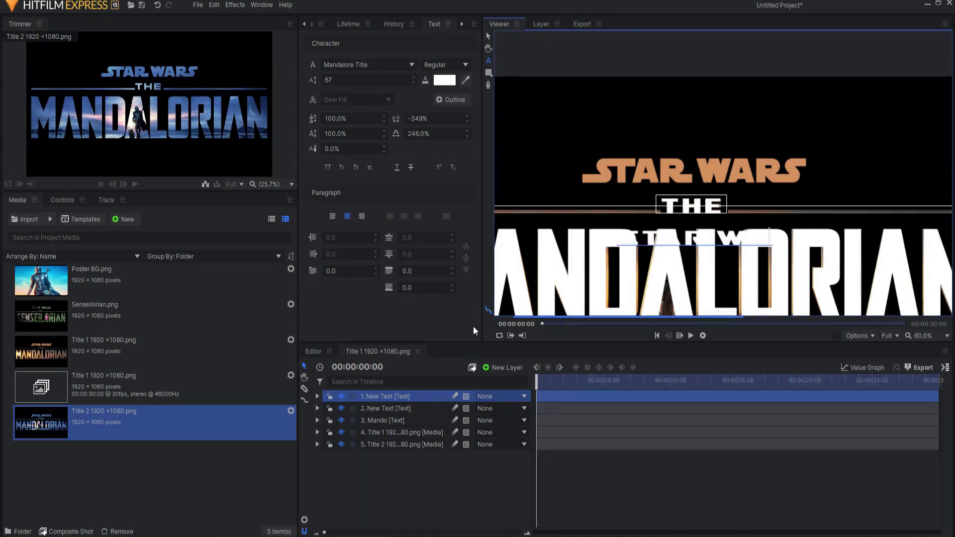
pyautogui.write('AR')
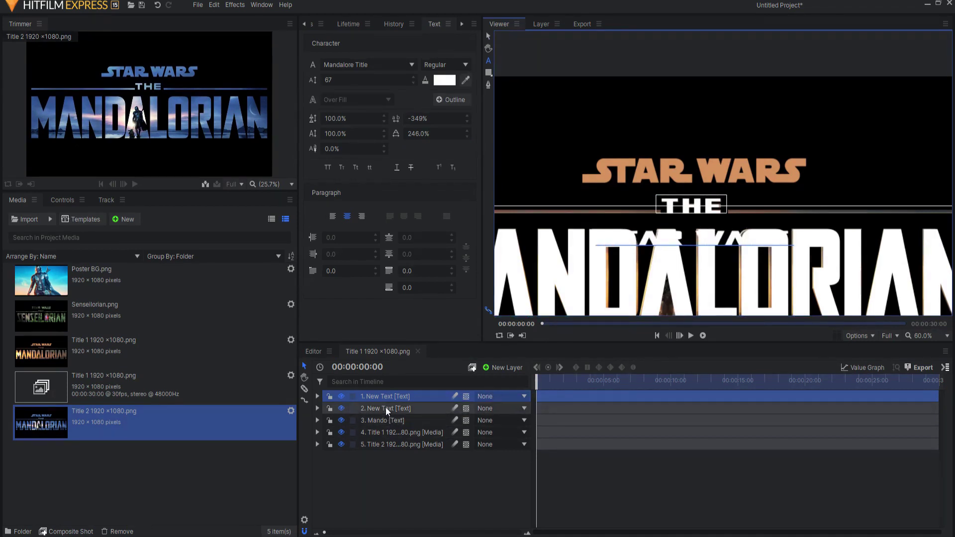
# - Rename the THE text layer to The
pyautogui.click(385, 409)
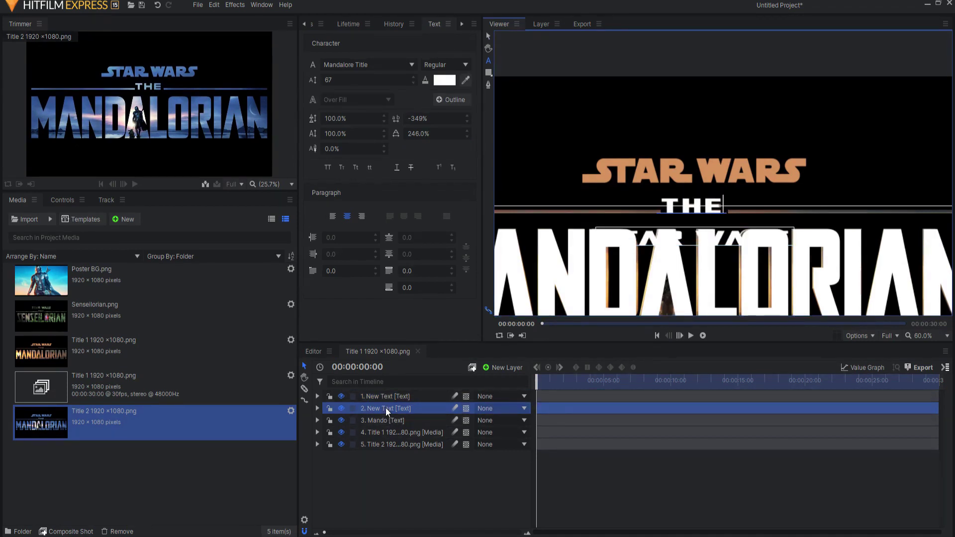
pyautogui.doubleClick(386, 408)
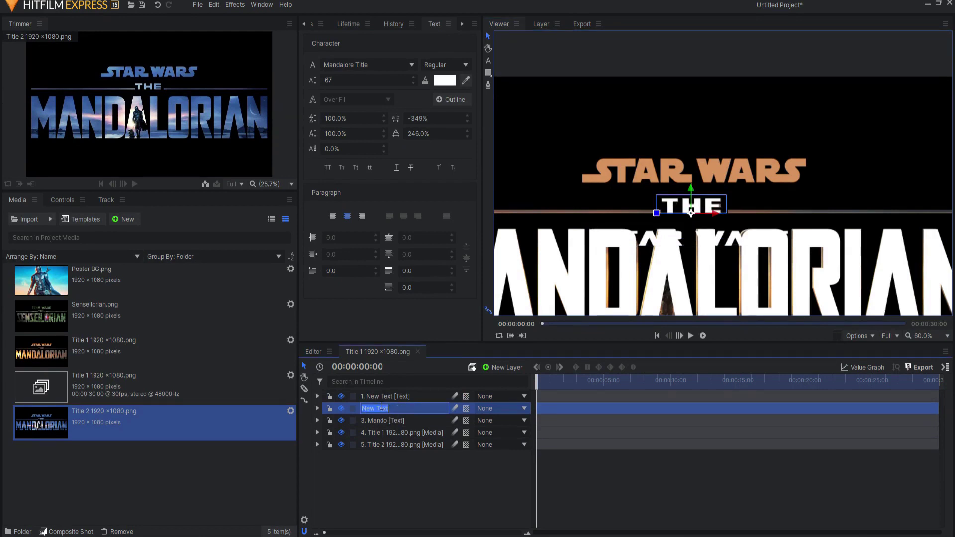
pyautogui.write('The')
pyautogui.press('Return')
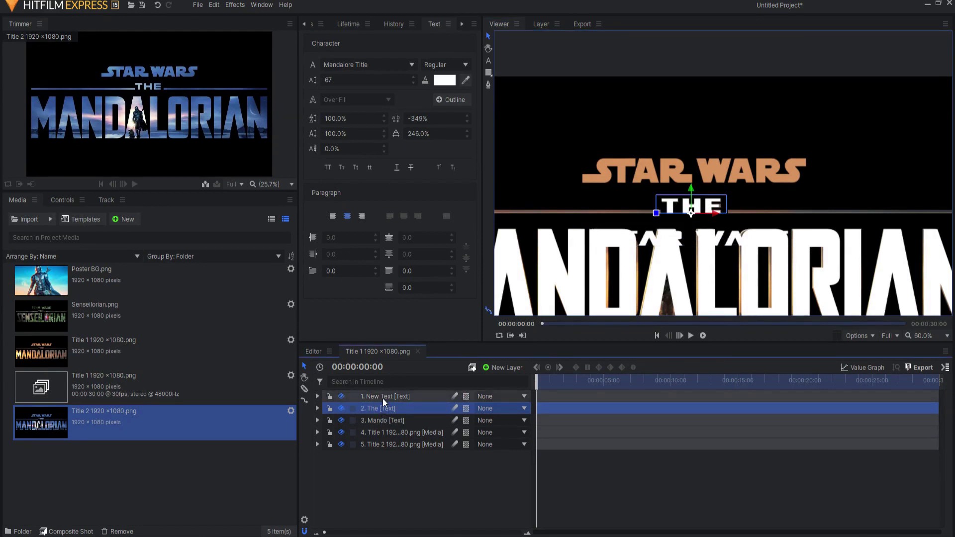
# - Name the new layer Star Wars and move it up over the poster's STAR WARS
pyautogui.click(386, 397)
pyautogui.doubleClick(386, 397)
pyautogui.write('Star War')
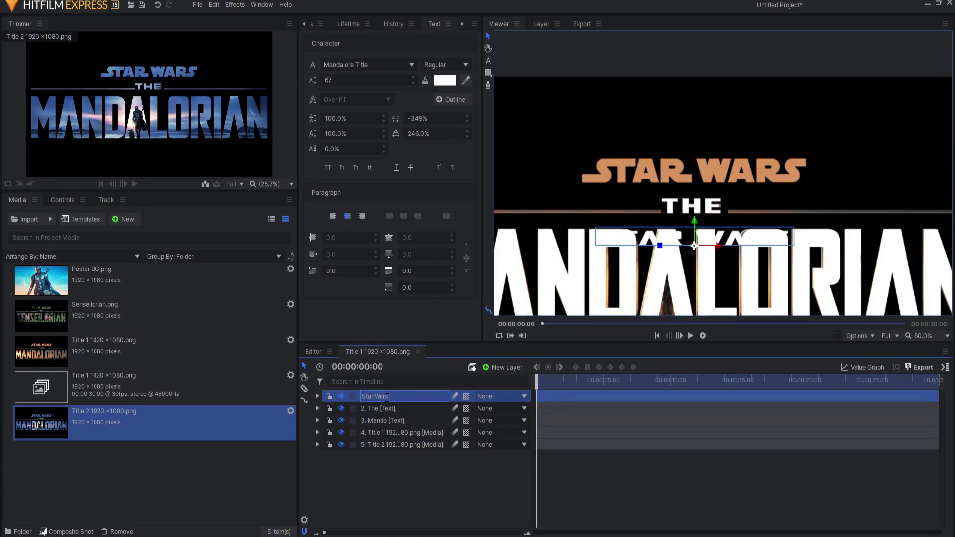
pyautogui.press('Return')
pyautogui.moveTo(694, 221); pyautogui.dragTo(695, 157)
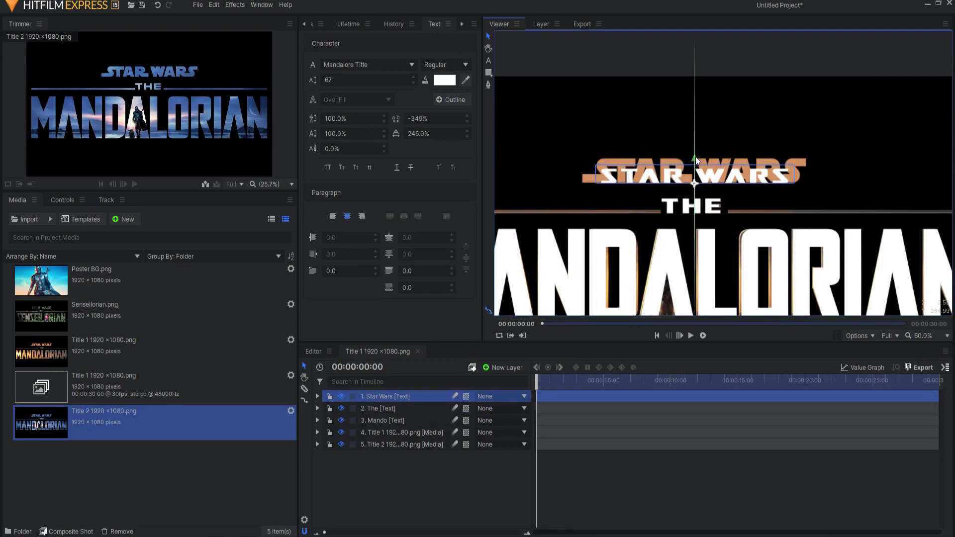
pyautogui.click(357, 65)
# - Change the STAR WARS font to Star Jedi
pyautogui.scroll(-3, 370, 184)
pyautogui.scroll(-3, 370, 198)
pyautogui.scroll(-2, 369, 202)
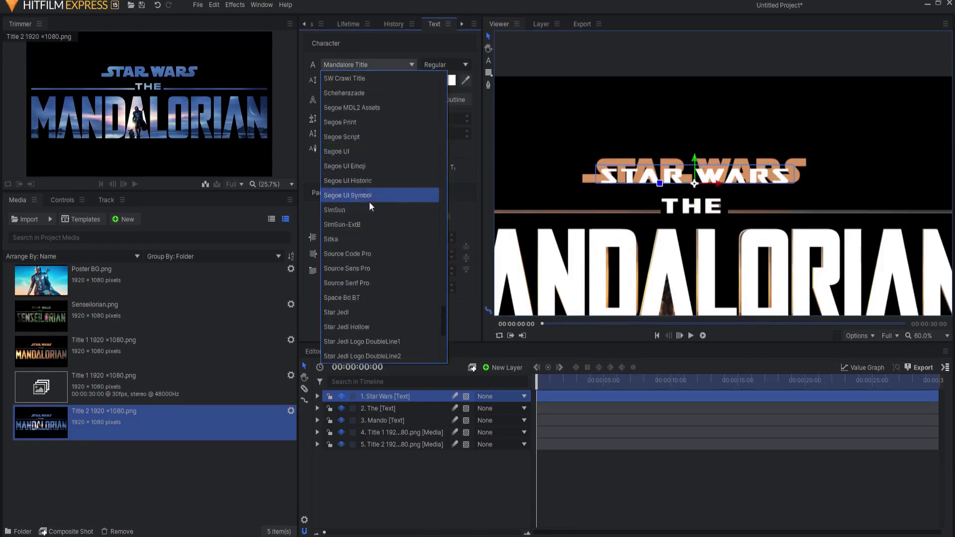
pyautogui.click(351, 311)
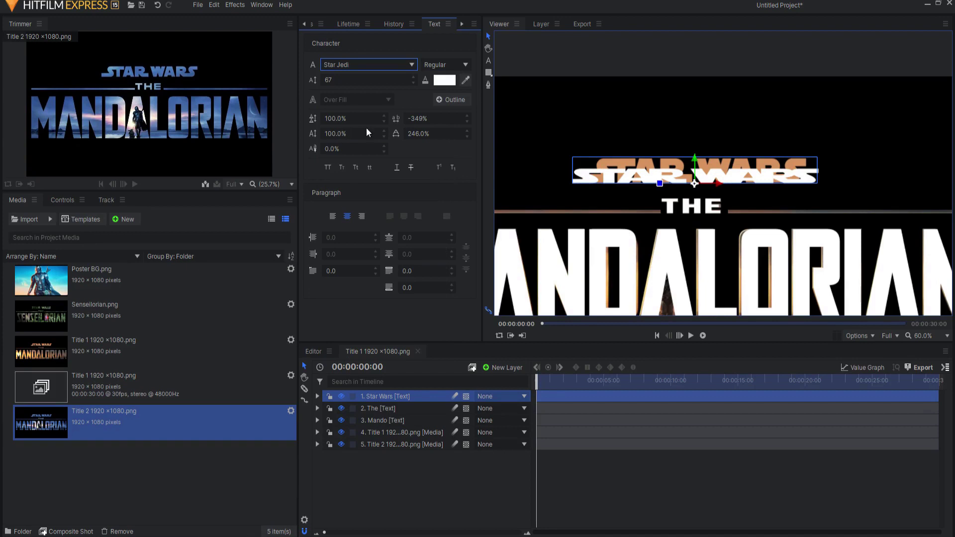
# - Set STAR WARS to size 112, tracking -45% and horizontal scale 106%
pyautogui.click(428, 115)
pyautogui.write('100')
pyautogui.press('Tab')
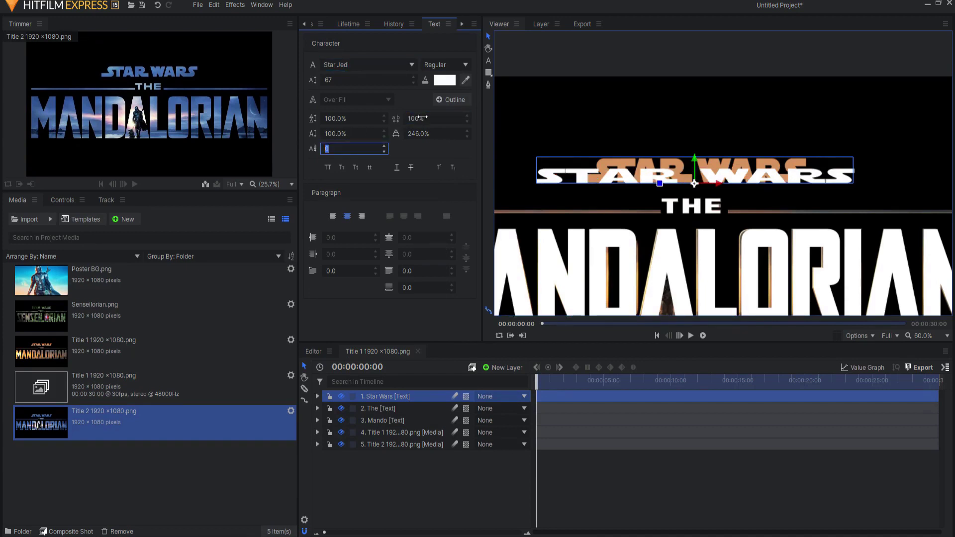
pyautogui.click(421, 133)
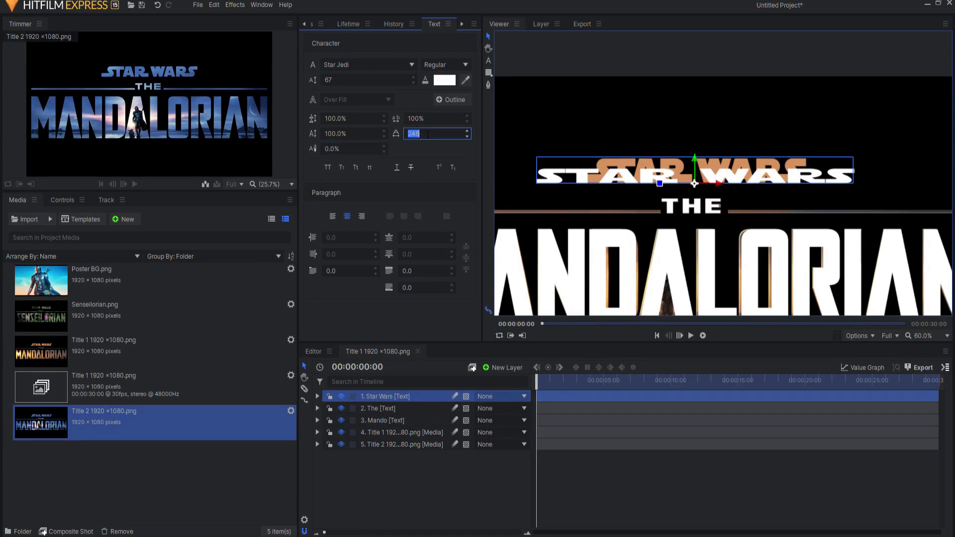
pyautogui.write('100')
pyautogui.press('Return')
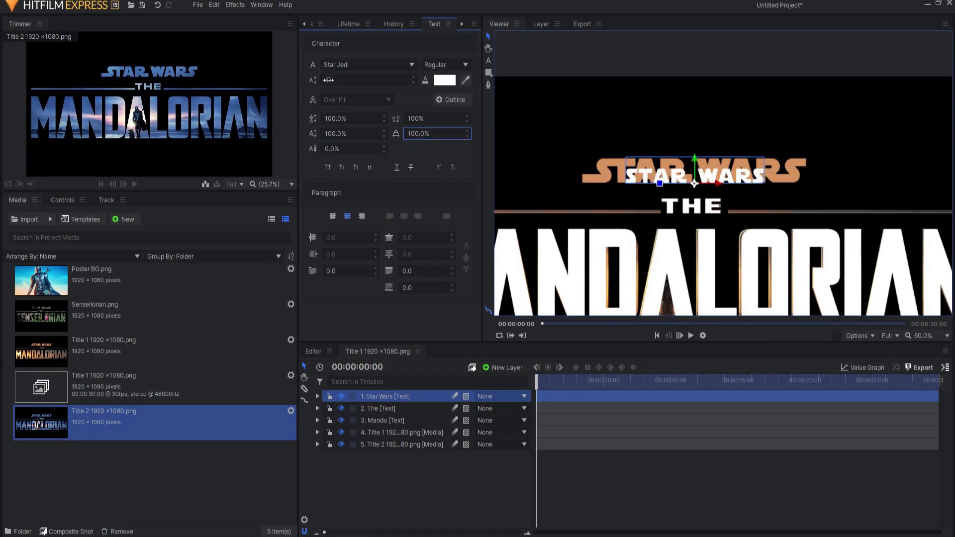
pyautogui.moveTo(328, 80); pyautogui.dragTo(352, 79)
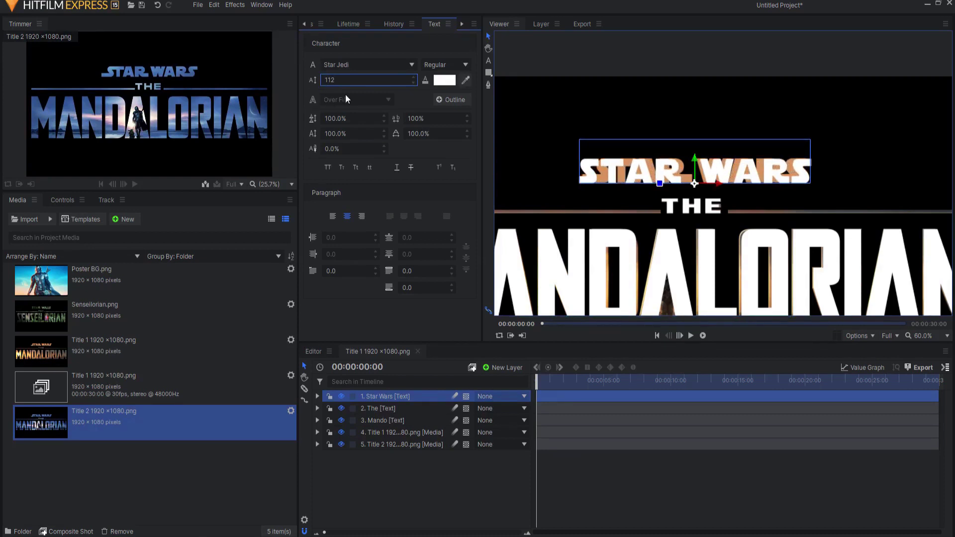
pyautogui.moveTo(401, 131); pyautogui.dragTo(360, 118)
pyautogui.write('-45')
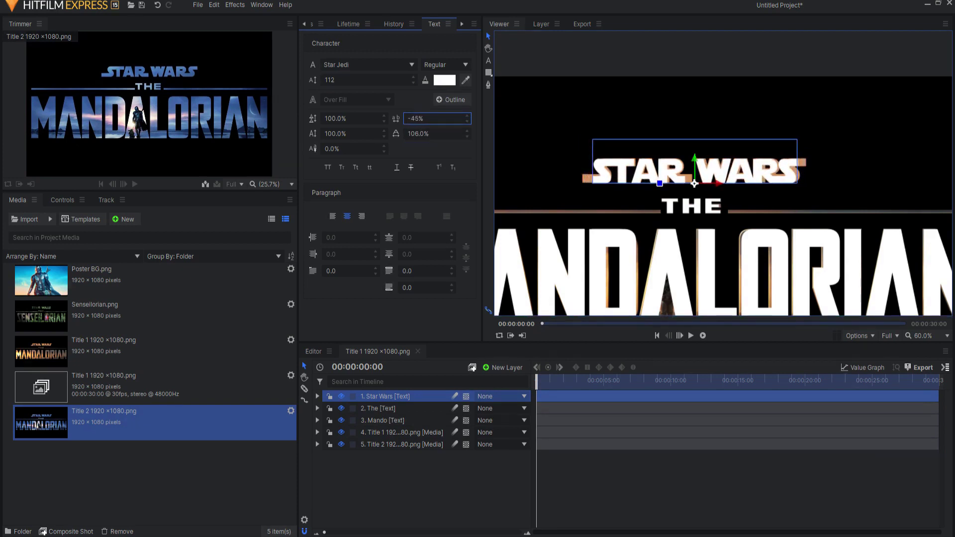
# - Deselect STAR WARS, recentre the view, and add a new white plane layer
pyautogui.click(448, 492)
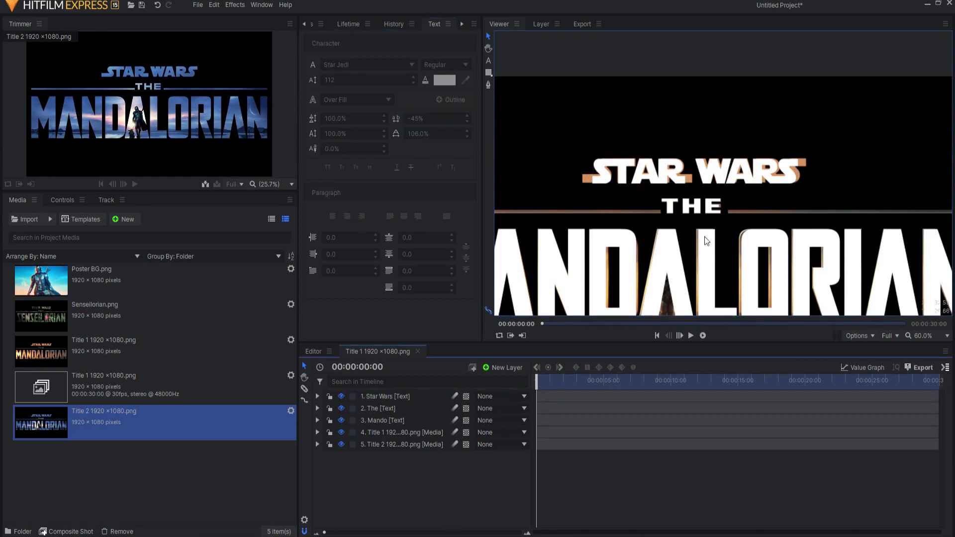
pyautogui.scroll(-4, 707, 242)
pyautogui.moveTo(729, 247); pyautogui.dragTo(736, 192)
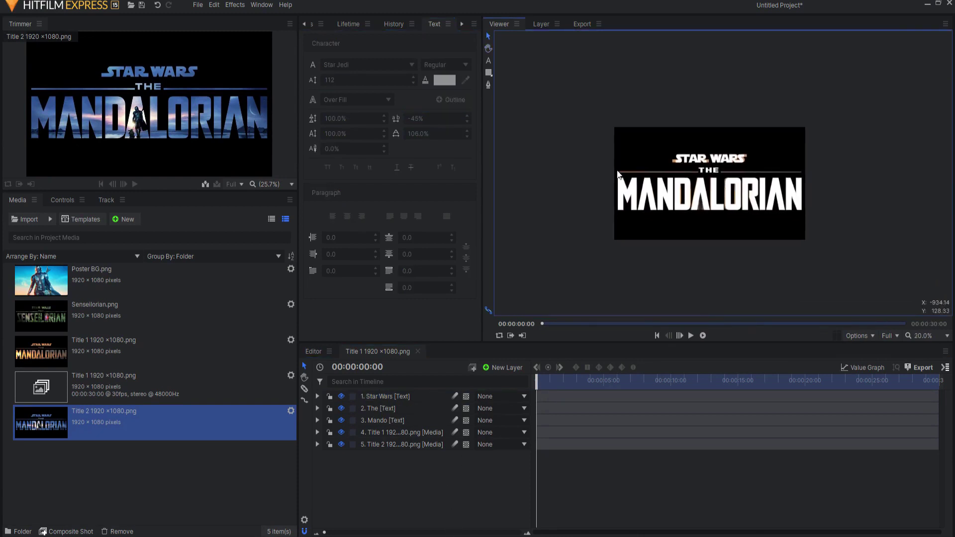
pyautogui.scroll(4, 750, 186)
pyautogui.scroll(-1, 748, 183)
pyautogui.scroll(-1, 748, 183)
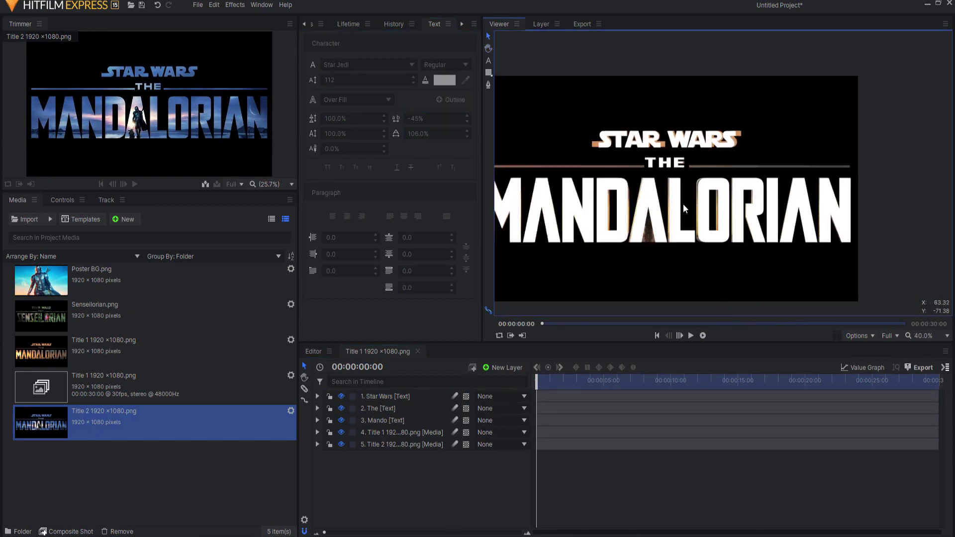
pyautogui.scroll(-1, 696, 204)
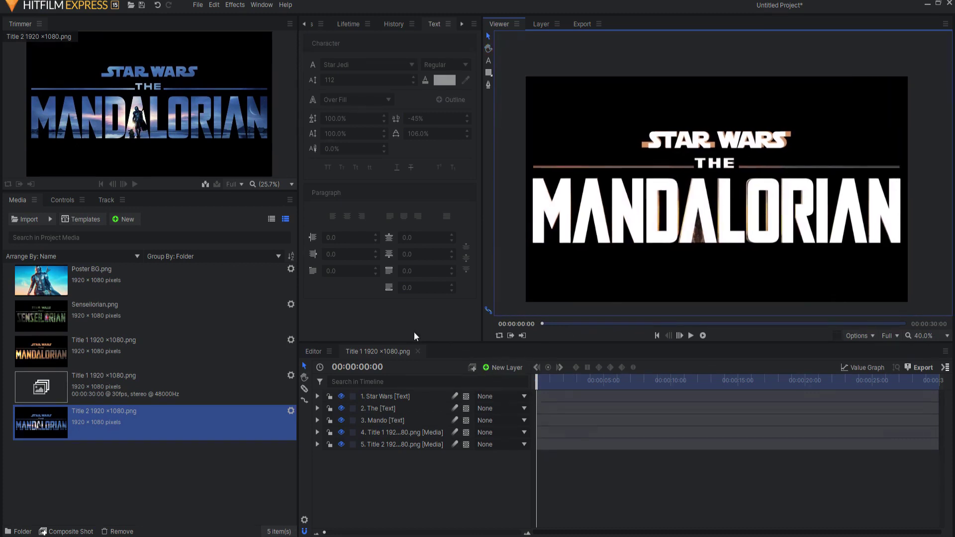
pyautogui.click(501, 366)
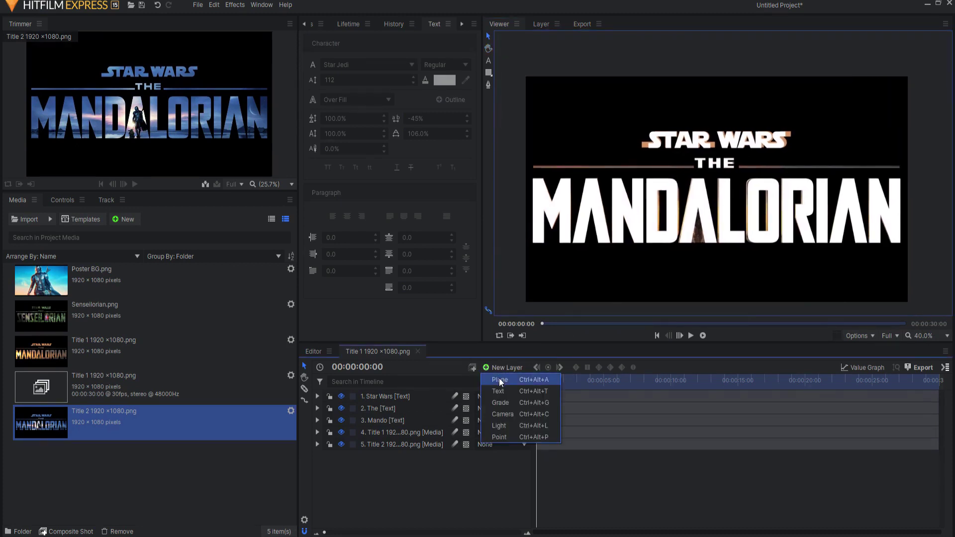
pyautogui.click(547, 330)
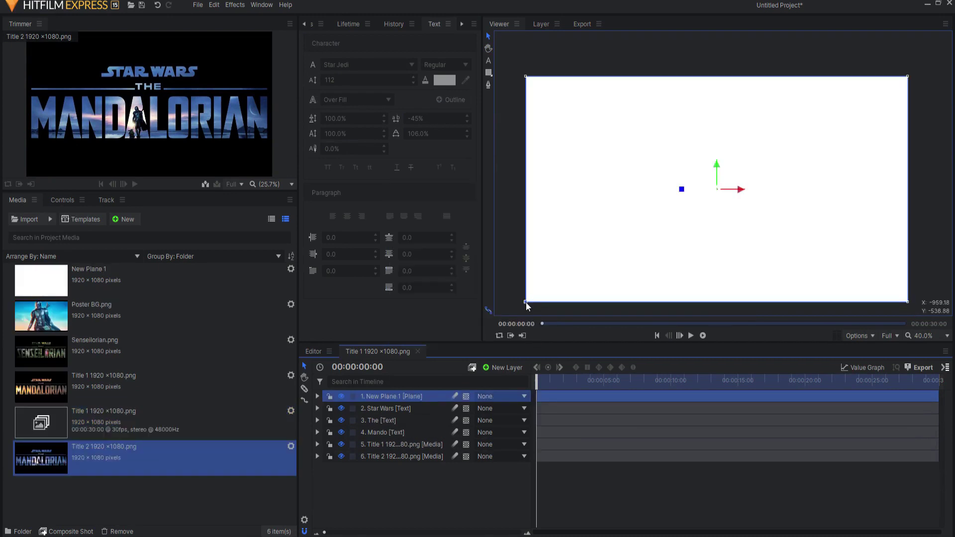
# - Squash the plane into a thin strip along the line behind THE, then hide it
pyautogui.moveTo(526, 302); pyautogui.dragTo(538, 192)
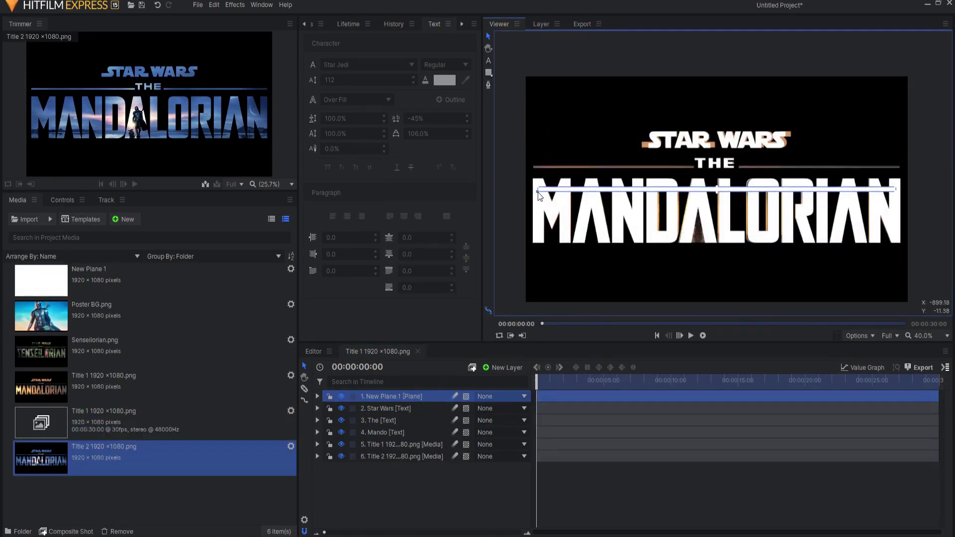
pyautogui.moveTo(538, 192); pyautogui.dragTo(534, 191)
pyautogui.moveTo(715, 169); pyautogui.dragTo(716, 143)
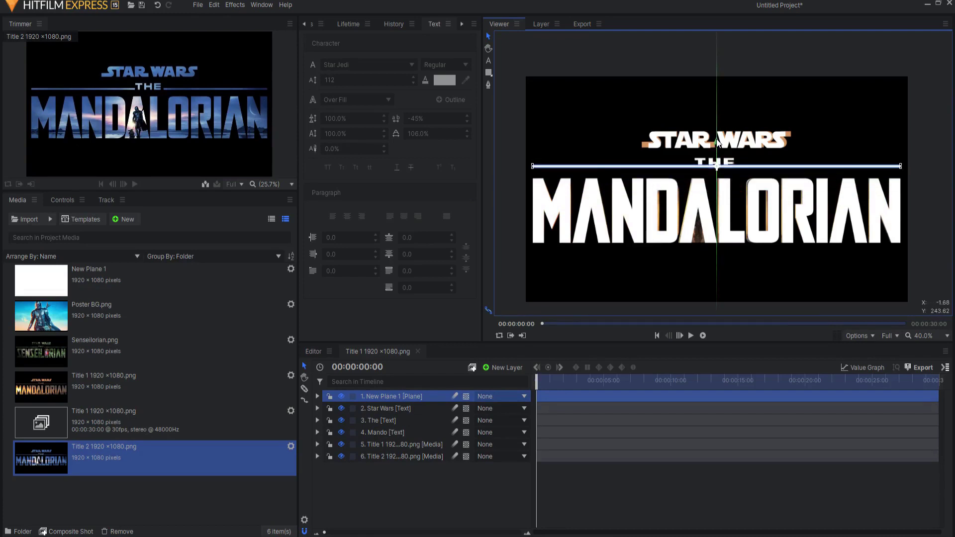
pyautogui.scroll(5, 520, 165)
pyautogui.scroll(3, 541, 172)
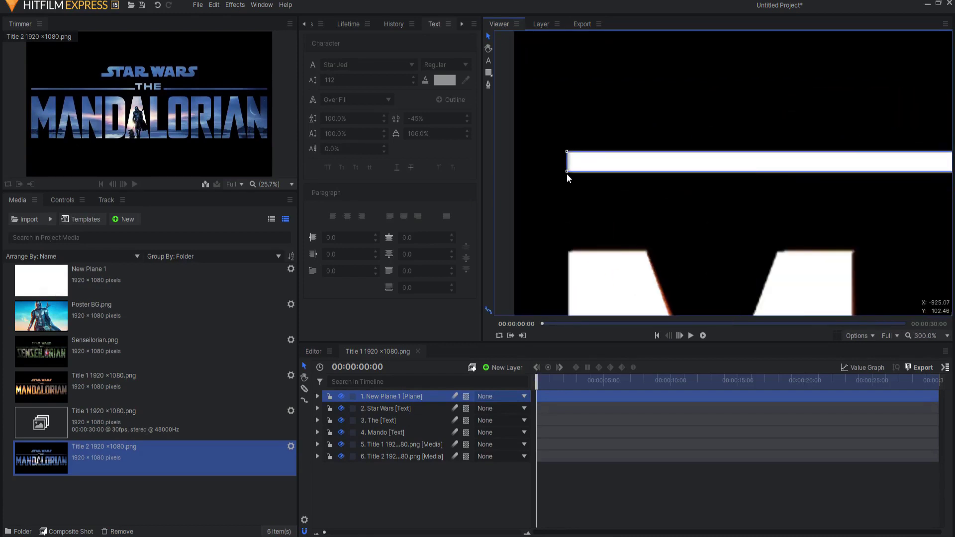
pyautogui.moveTo(566, 172); pyautogui.dragTo(570, 168)
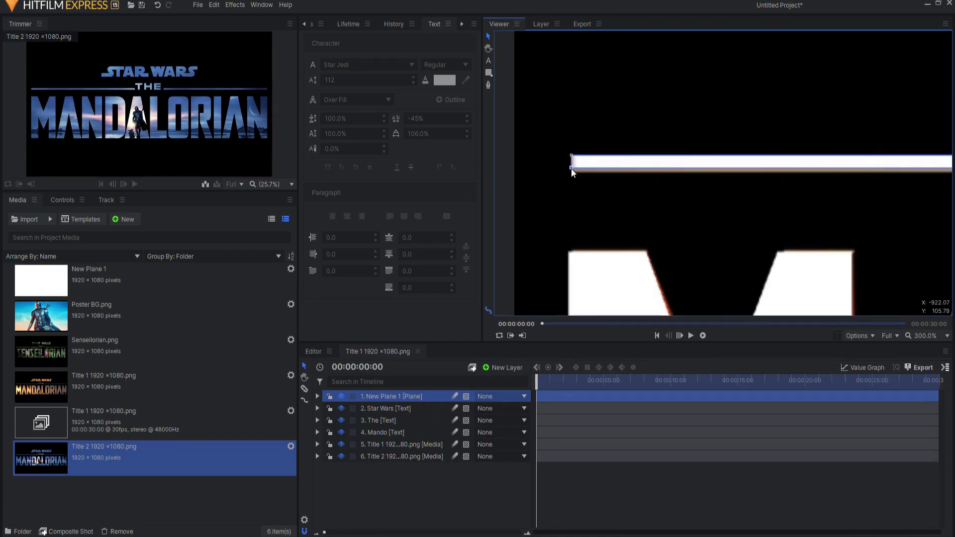
pyautogui.press('h')
pyautogui.moveTo(559, 214); pyautogui.dragTo(475, 212)
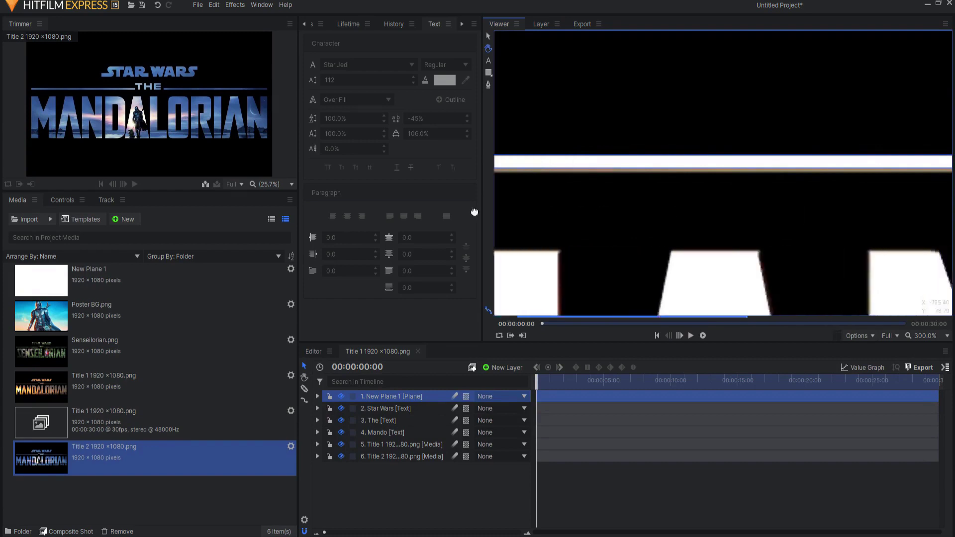
pyautogui.scroll(-3, 594, 222)
pyautogui.scroll(-3, 812, 215)
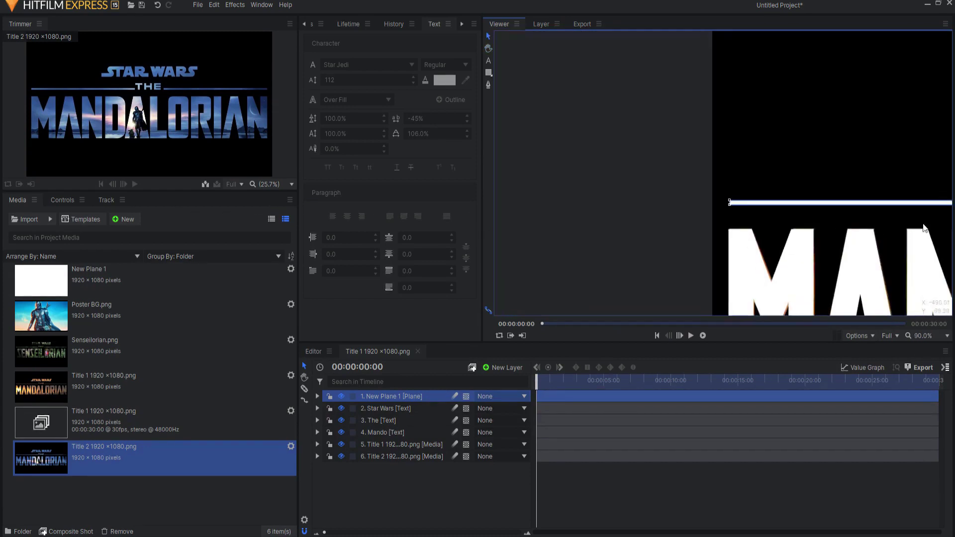
pyautogui.moveTo(924, 228); pyautogui.dragTo(556, 158)
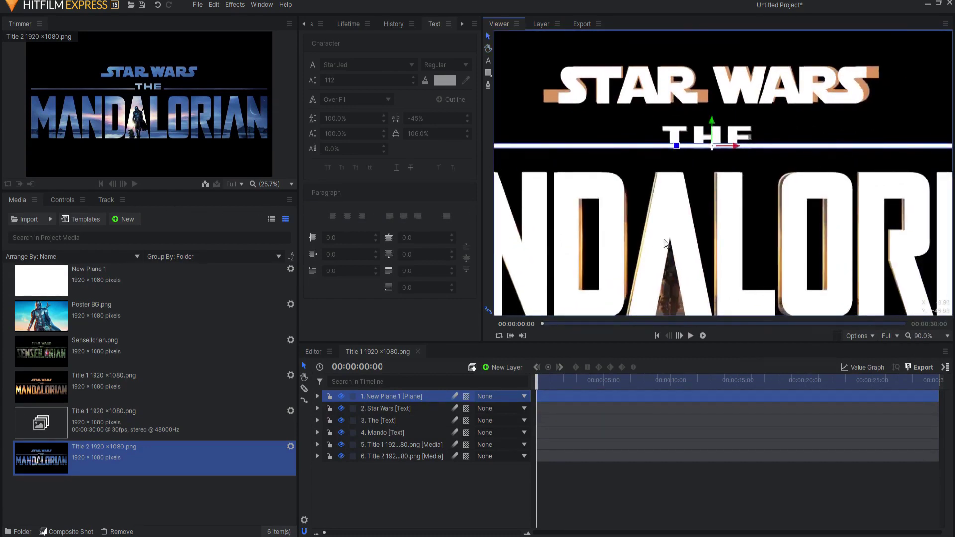
pyautogui.click(341, 397)
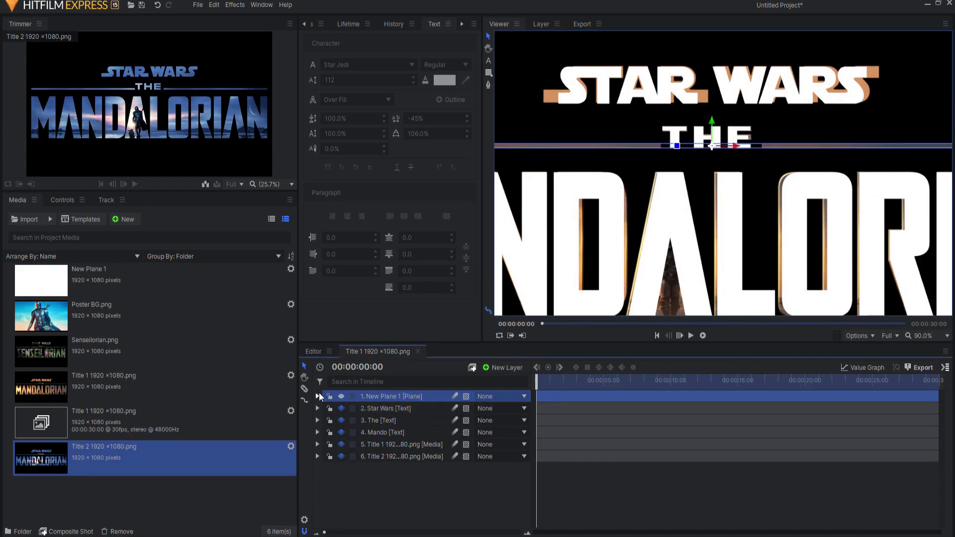
# - Mask the plane strip with an inverted rectangle around THE, making the strip visible again
pyautogui.click(317, 397)
pyautogui.click(350, 409)
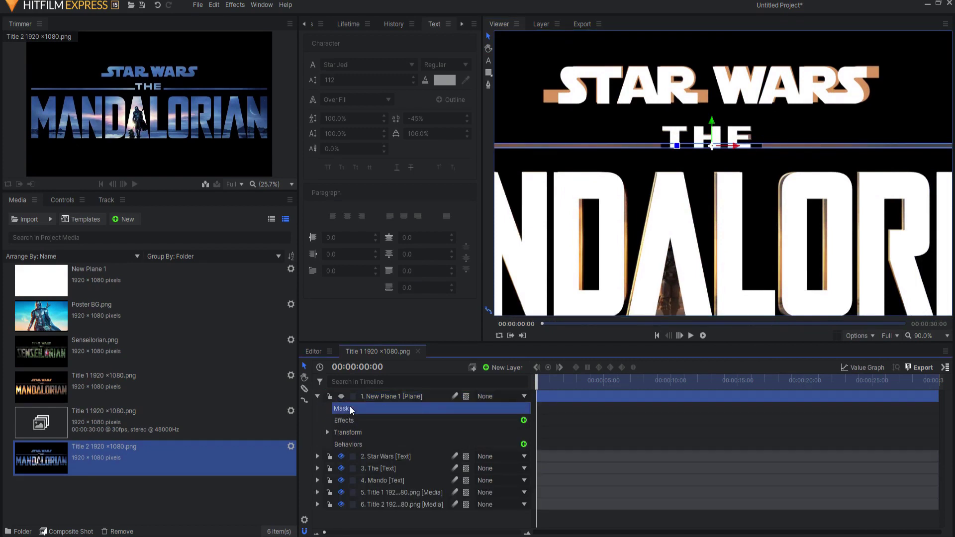
pyautogui.click(489, 73)
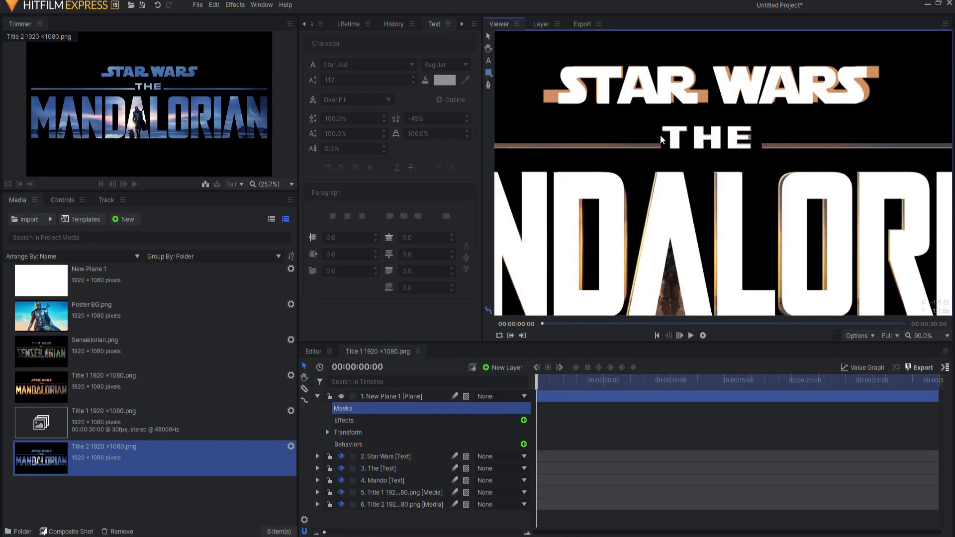
pyautogui.moveTo(660, 136); pyautogui.dragTo(761, 157)
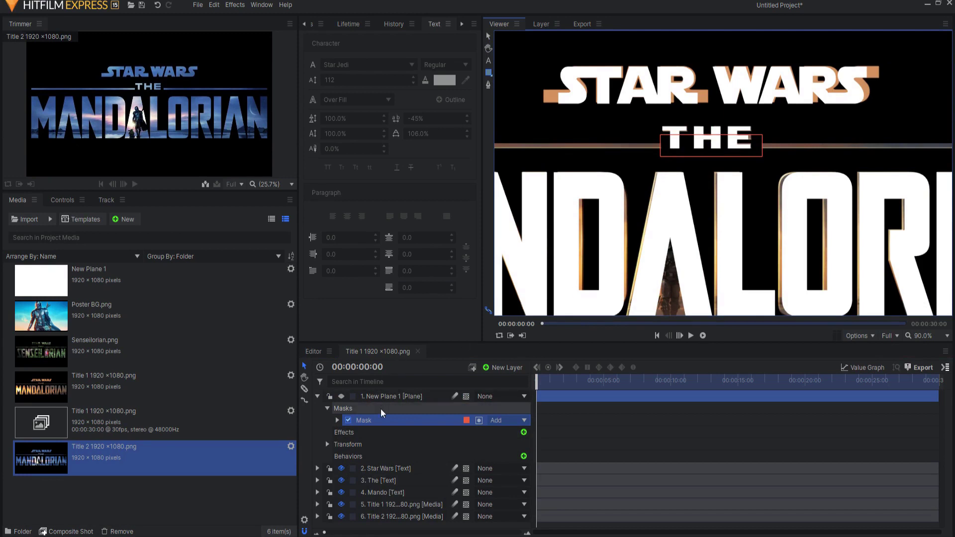
pyautogui.click(342, 397)
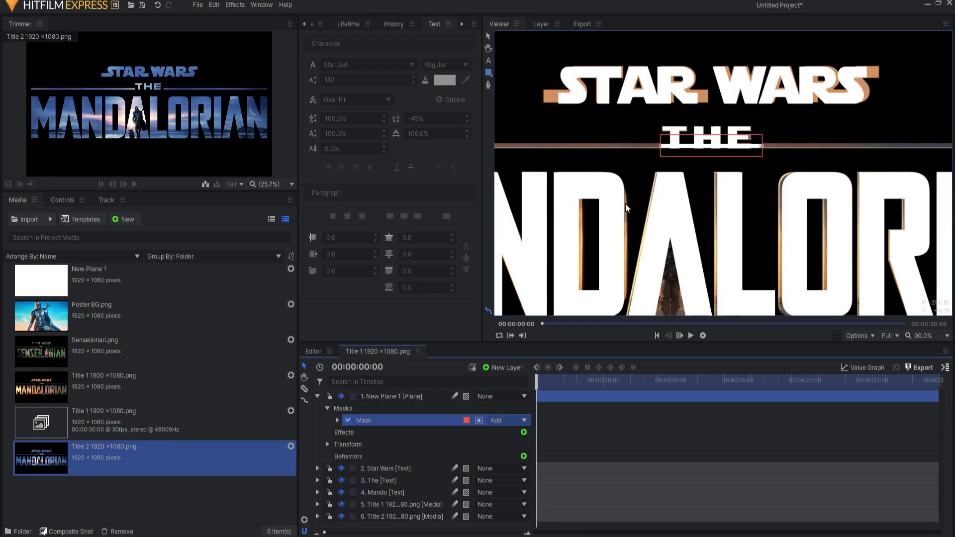
pyautogui.click(479, 422)
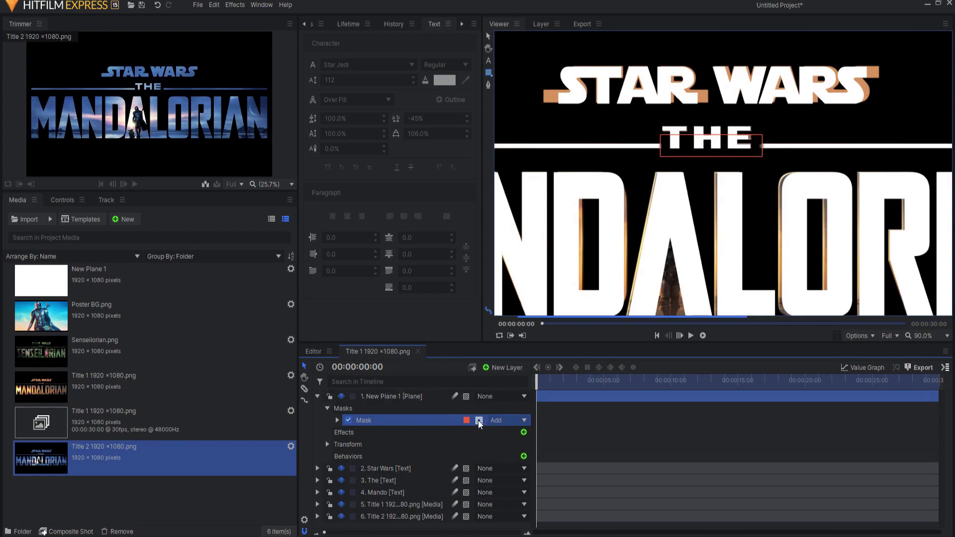
pyautogui.scroll(-3, 732, 132)
pyautogui.scroll(-2, 745, 176)
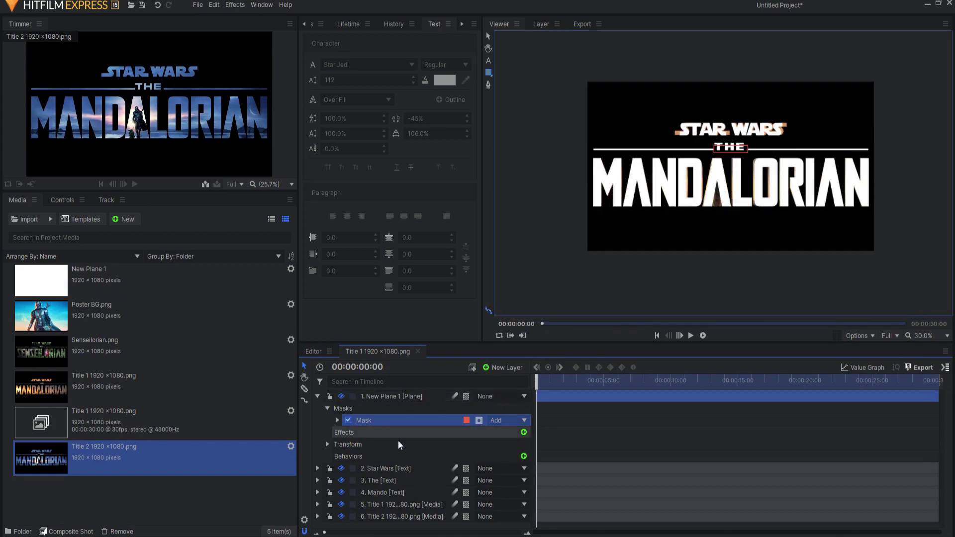
pyautogui.click(318, 396)
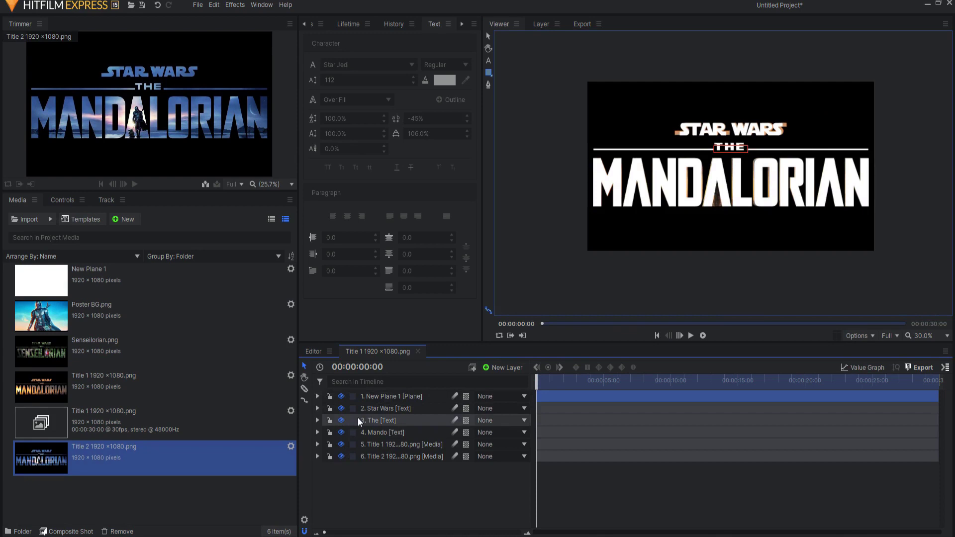
# - Move the Title 1 and Title 2 image layers to the top and hide them
pyautogui.click(379, 432)
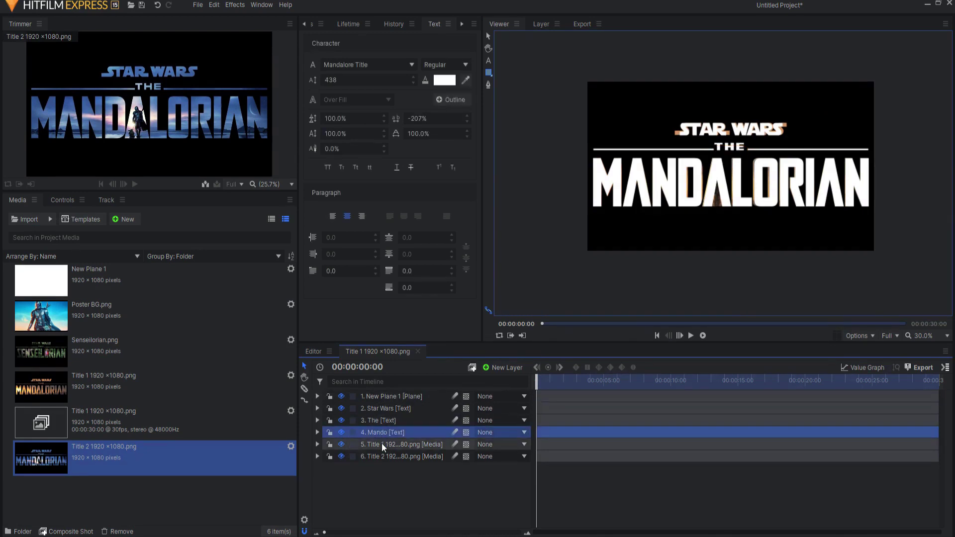
pyautogui.moveTo(380, 475); pyautogui.dragTo(388, 395)
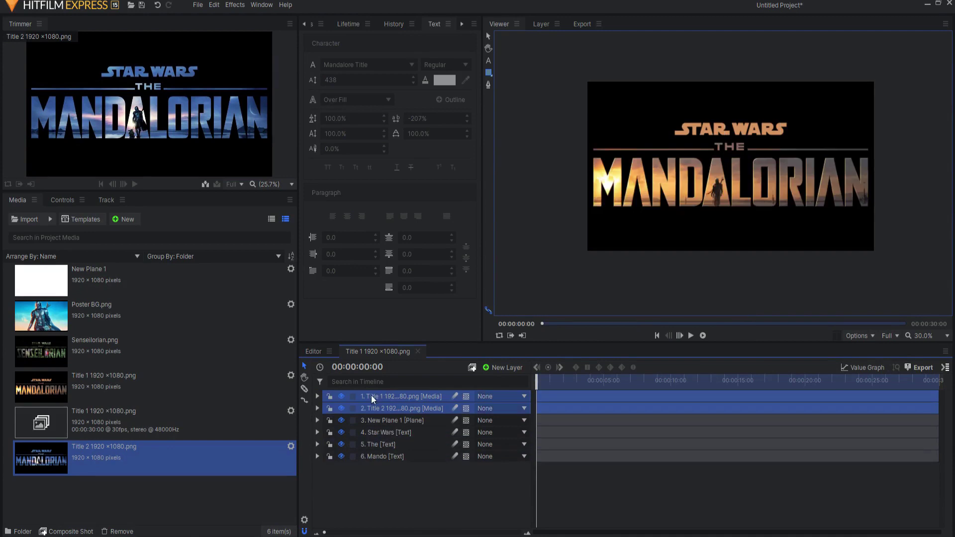
pyautogui.click(342, 397)
pyautogui.click(401, 491)
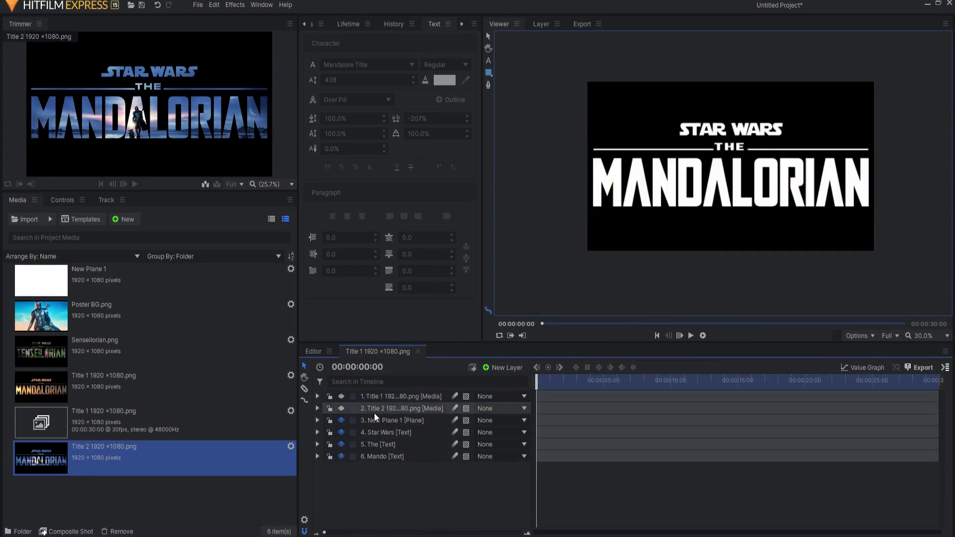
# - Add a new grade layer above the white title layers and Poster BG.png as the top layer
pyautogui.click(491, 367)
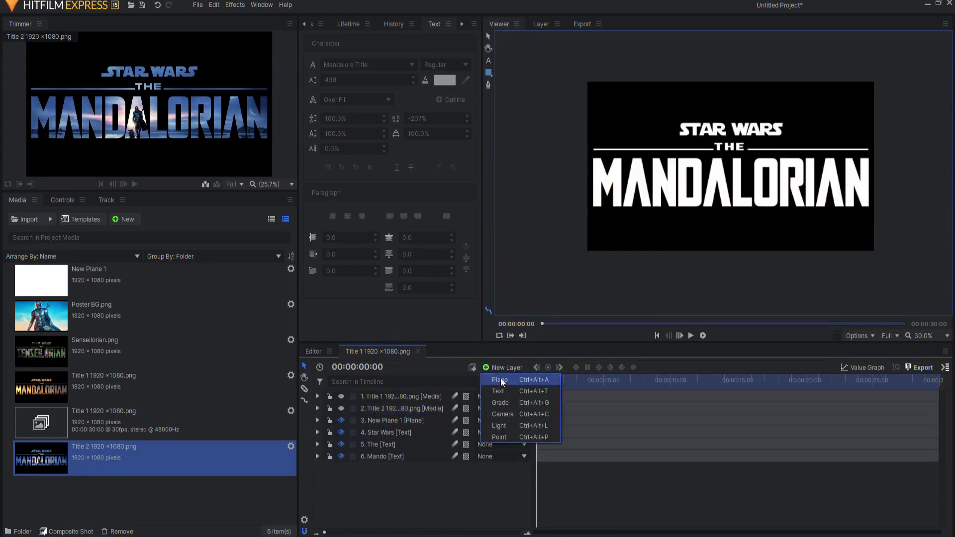
pyautogui.click(500, 405)
pyautogui.moveTo(396, 393); pyautogui.dragTo(383, 433)
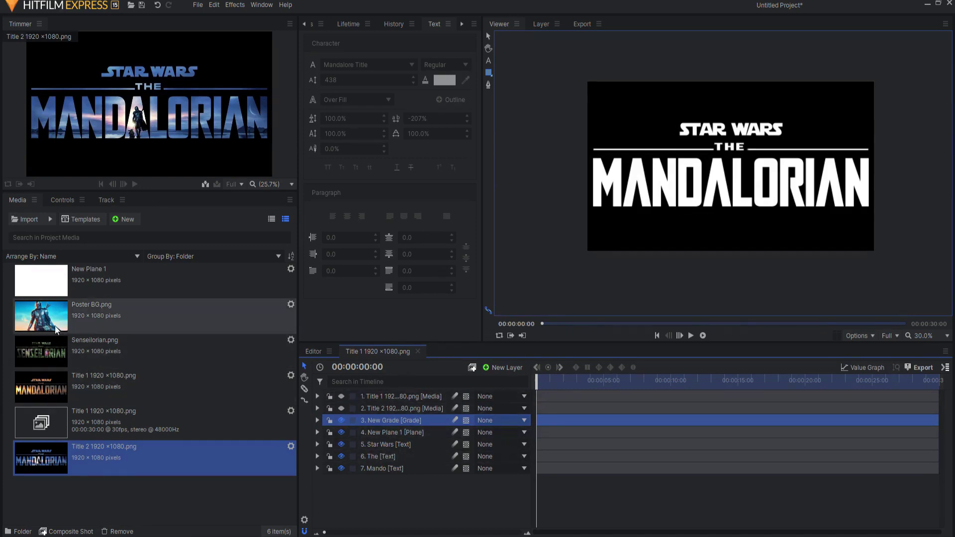
pyautogui.moveTo(53, 317); pyautogui.dragTo(393, 396)
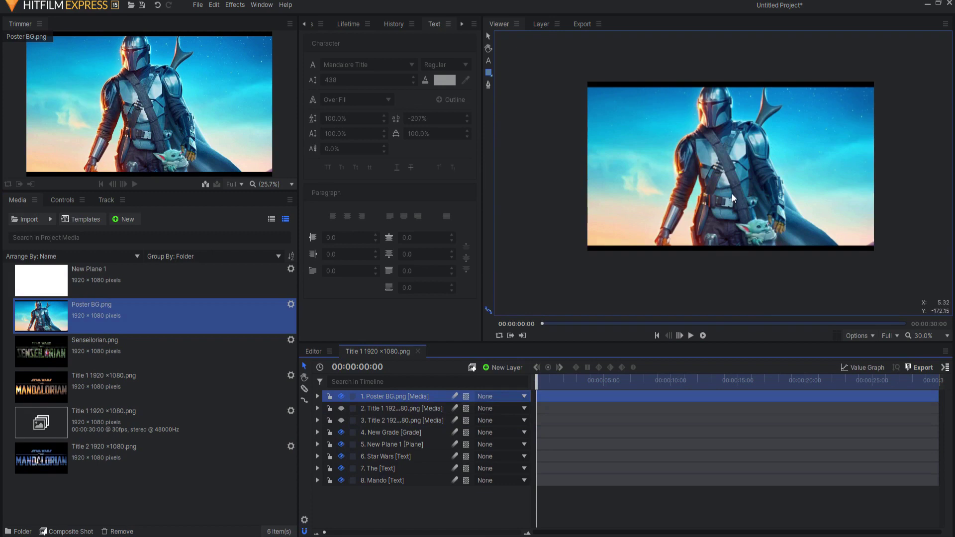
pyautogui.click(303, 24)
# - Apply Set Matte to Poster BG with the New Grade layer as matte source
pyautogui.write('set')
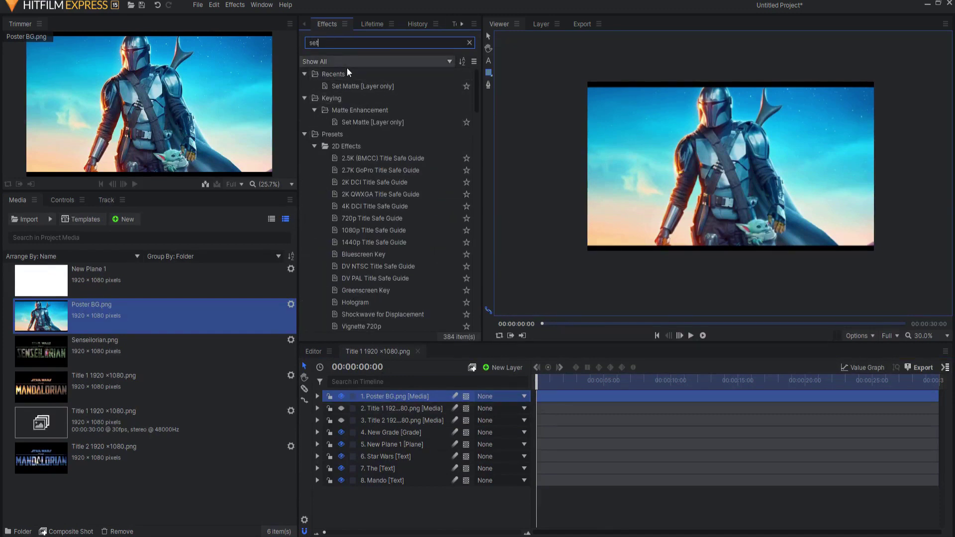
pyautogui.doubleClick(360, 123)
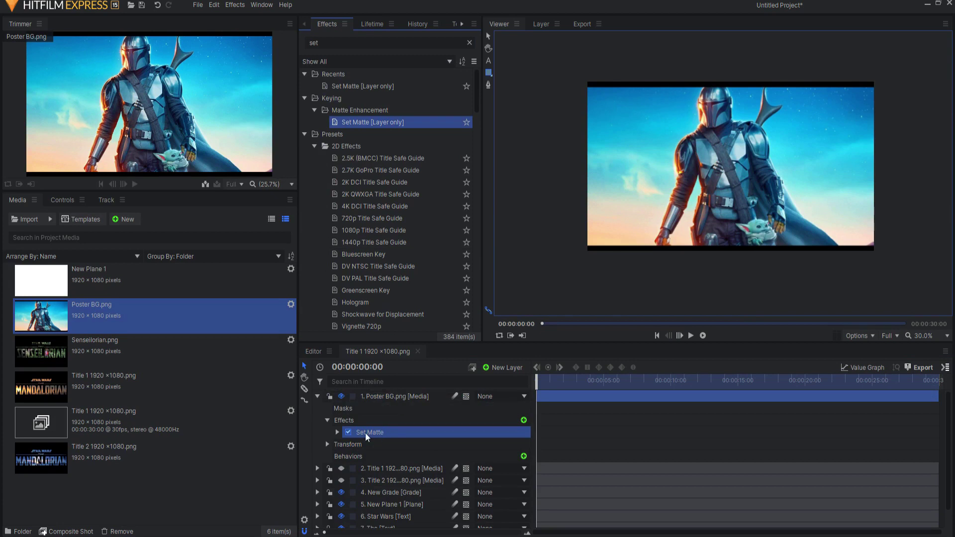
pyautogui.click(337, 432)
pyautogui.click(440, 448)
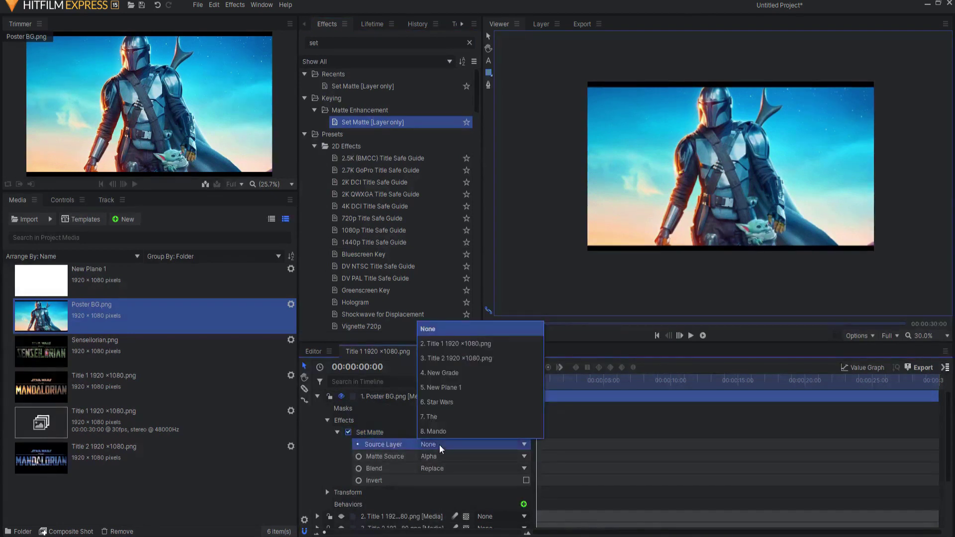
pyautogui.click(445, 373)
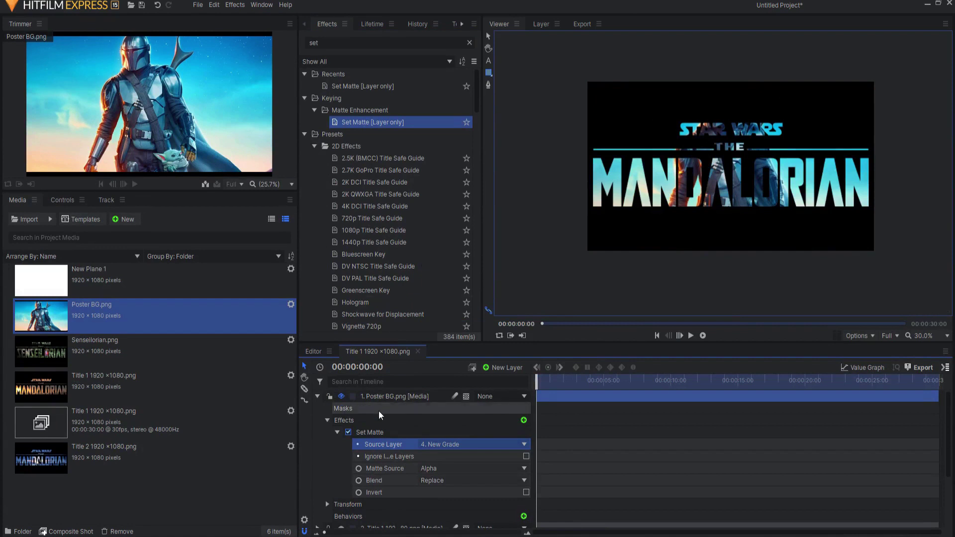
# - Move the poster image slightly lower inside the title letters in the Viewer
pyautogui.click(382, 397)
pyautogui.click(318, 397)
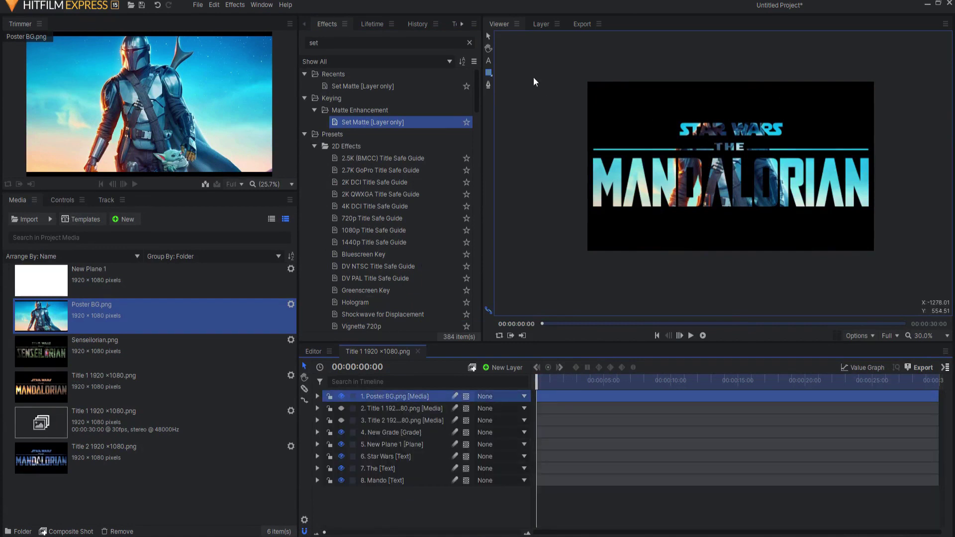
pyautogui.click(488, 37)
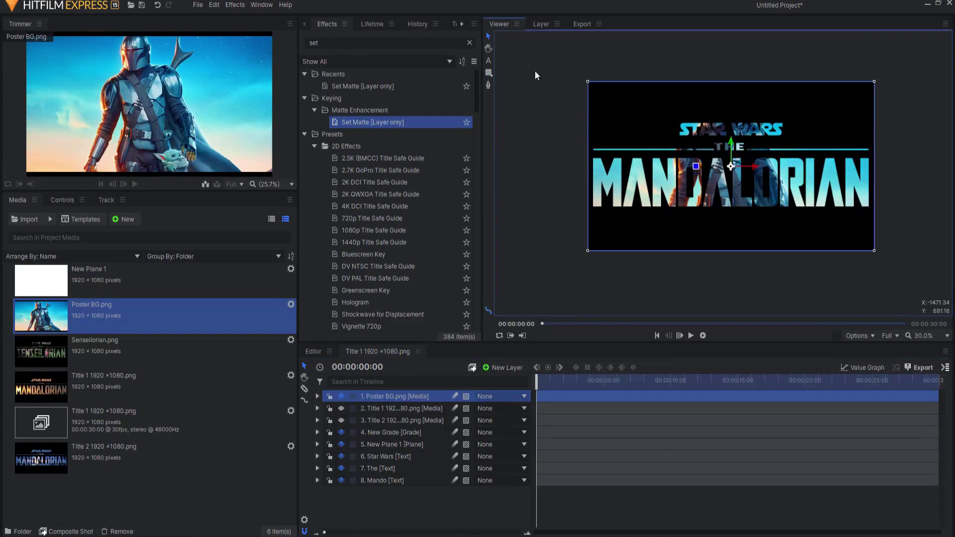
pyautogui.moveTo(729, 145); pyautogui.dragTo(728, 177)
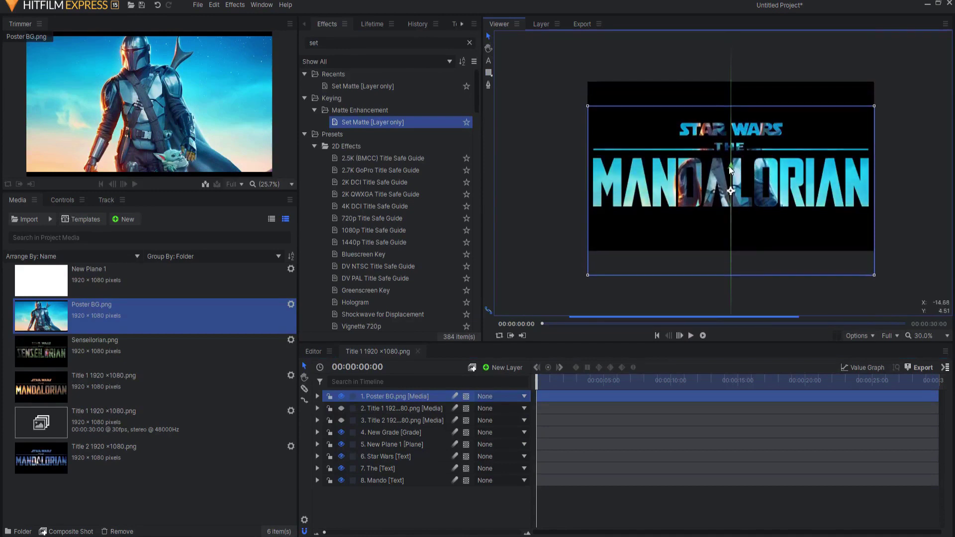
pyautogui.moveTo(727, 177); pyautogui.dragTo(728, 180)
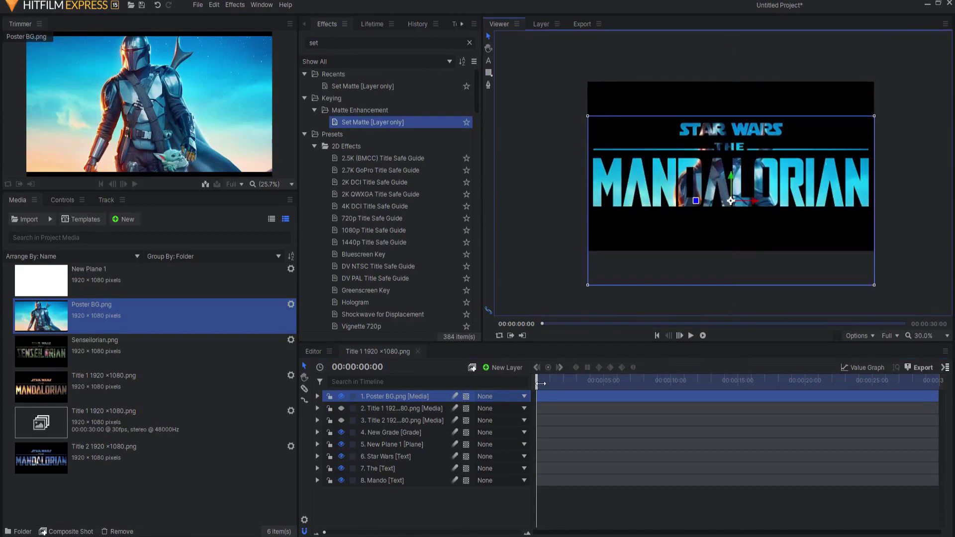
# - Toggle the poster and original title image layers to compare, leaving the poster fill visible
pyautogui.click(372, 511)
pyautogui.click(341, 408)
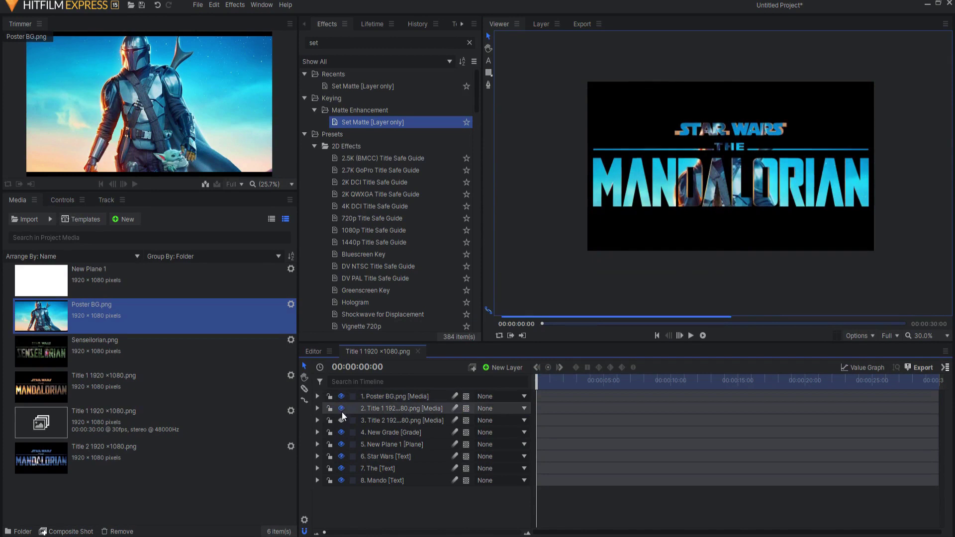
pyautogui.click(341, 420)
pyautogui.click(341, 396)
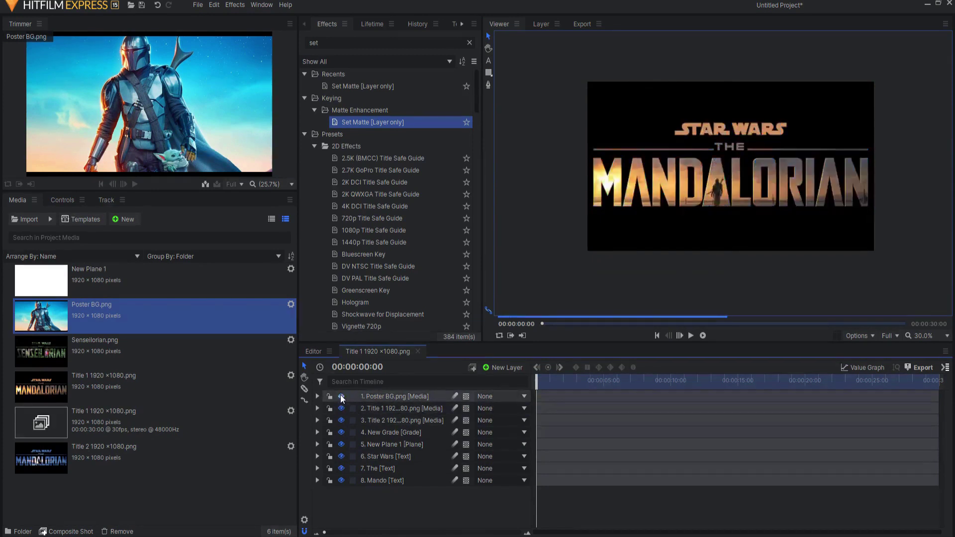
pyautogui.click(341, 408)
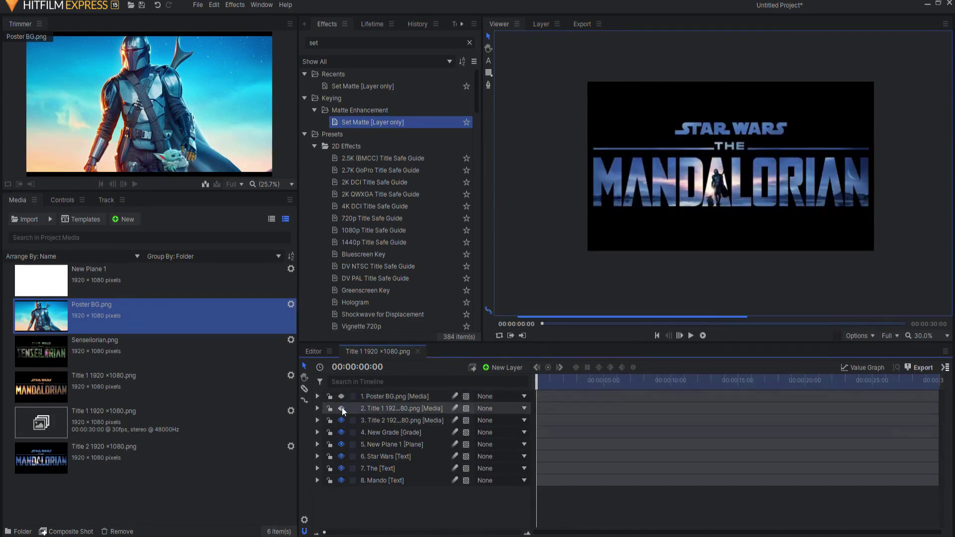
pyautogui.click(341, 396)
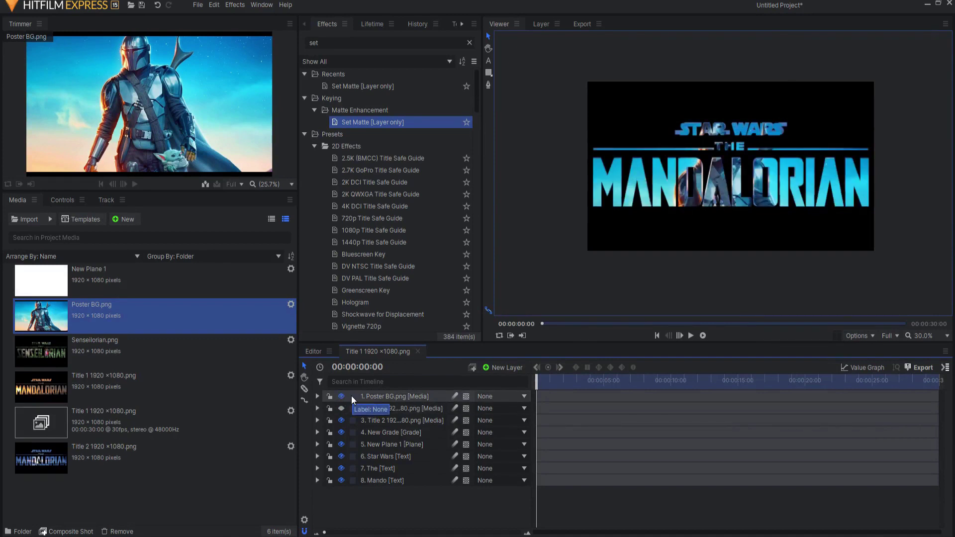
# - Set the Viewer to Scale to Fit and hide the grade, plane and text layers
pyautogui.click(926, 335)
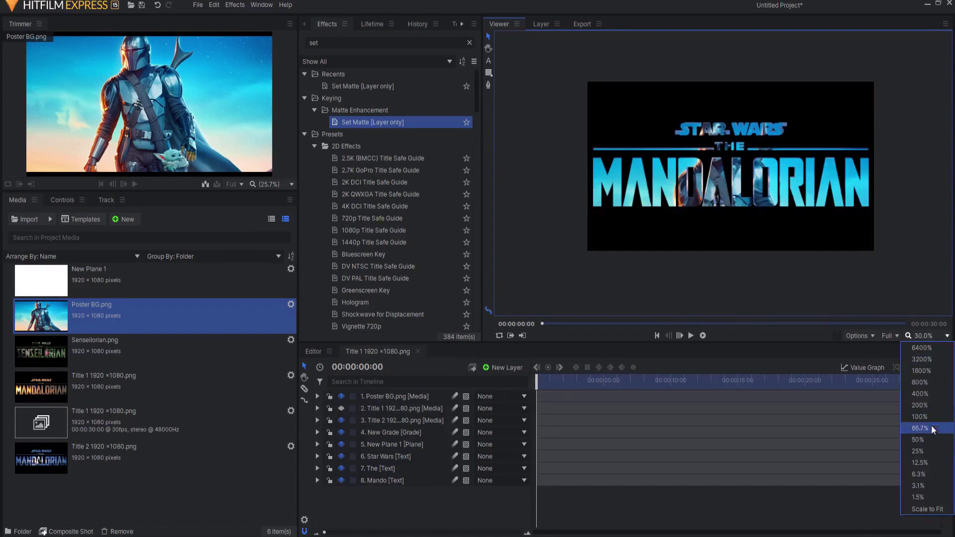
pyautogui.click(923, 508)
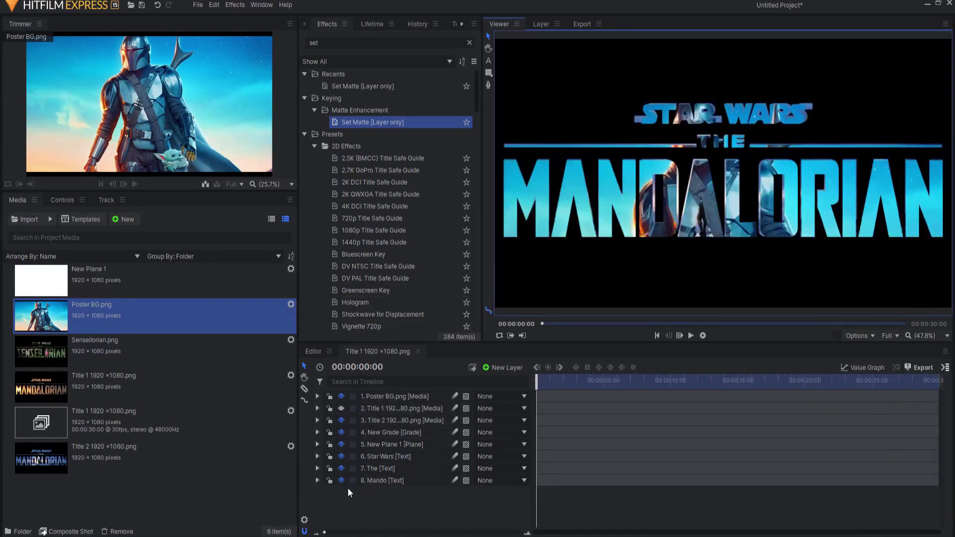
pyautogui.moveTo(341, 480); pyautogui.dragTo(342, 431)
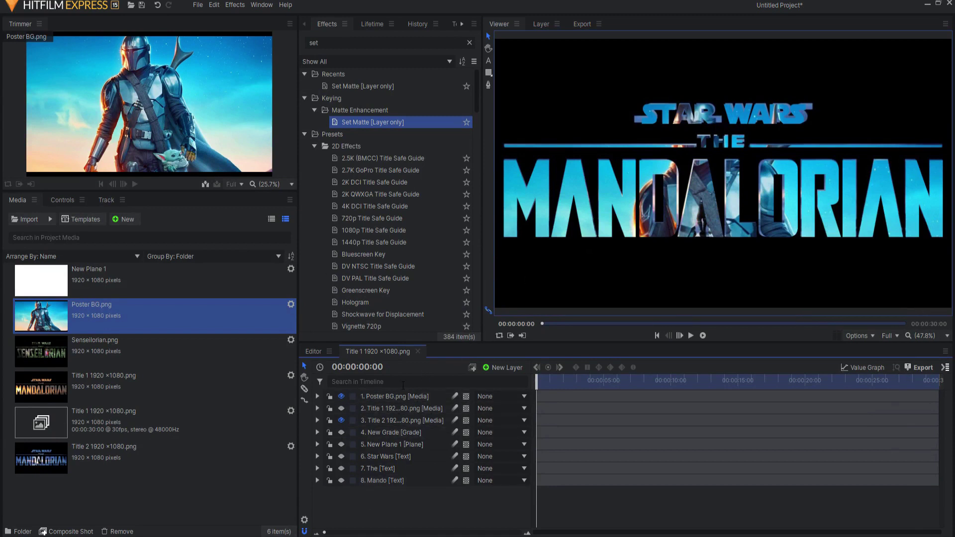
# - Change the Mando title text to SENSEILORIAN by inserting SENSEI after MA
pyautogui.click(382, 456)
pyautogui.click(386, 481)
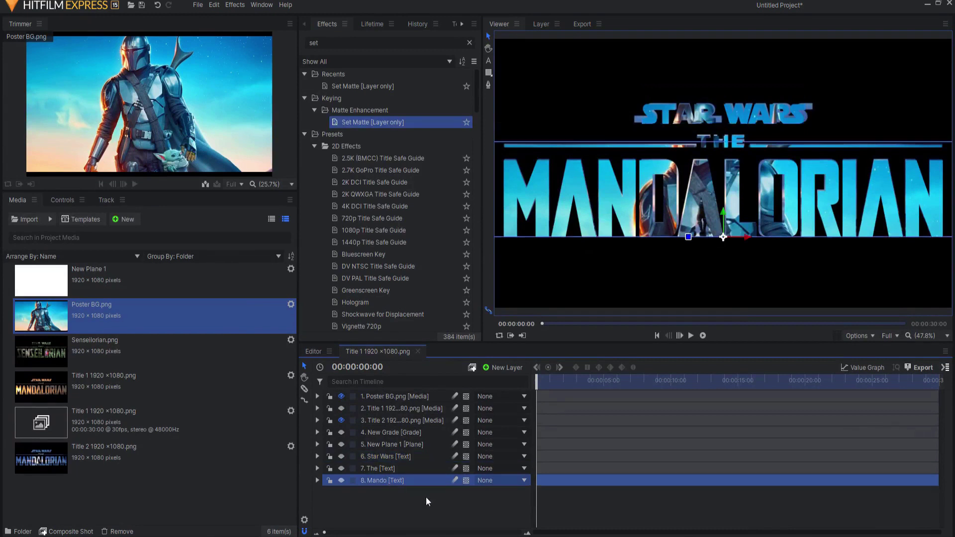
pyautogui.press('t')
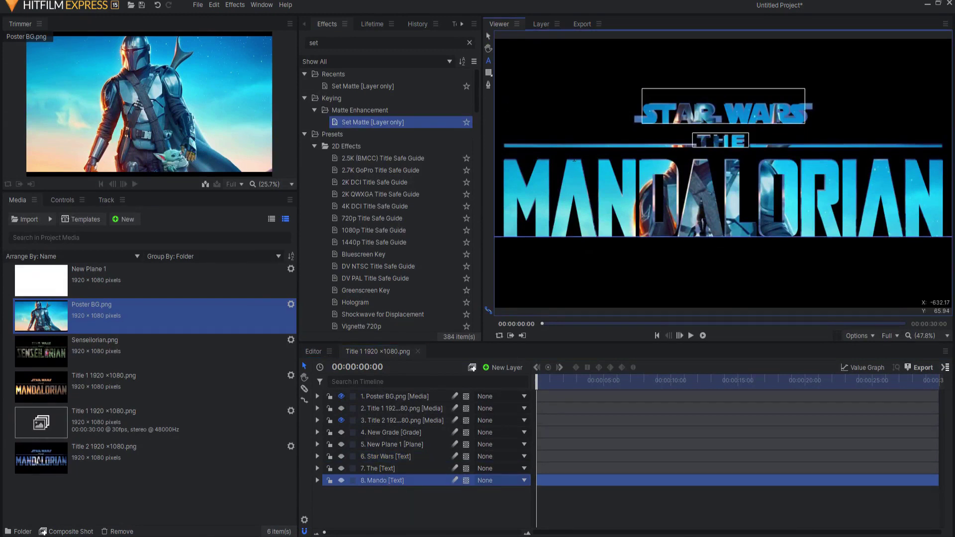
pyautogui.click(574, 159)
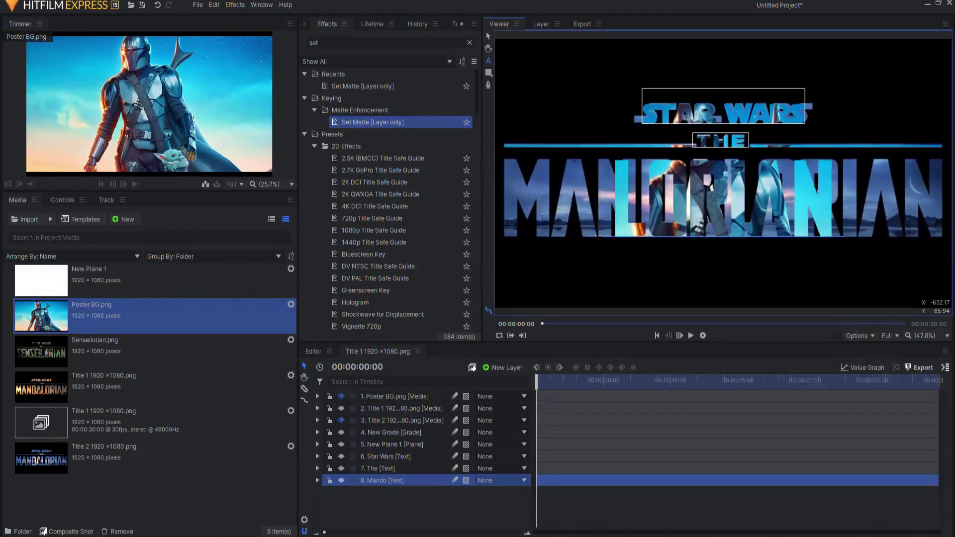
pyautogui.write('SENSEI')
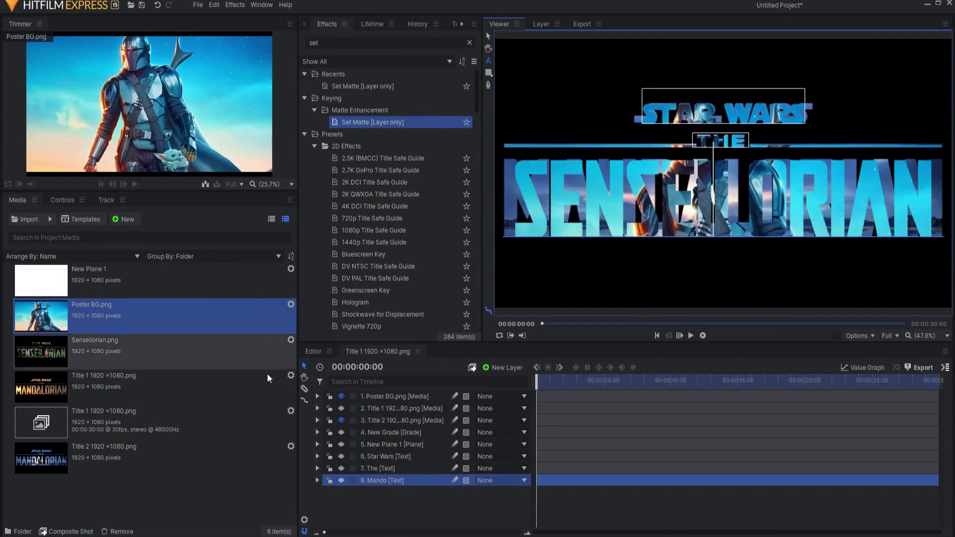
# - Hide the second title image layer and select the Senseilorian.png reference image
pyautogui.click(341, 420)
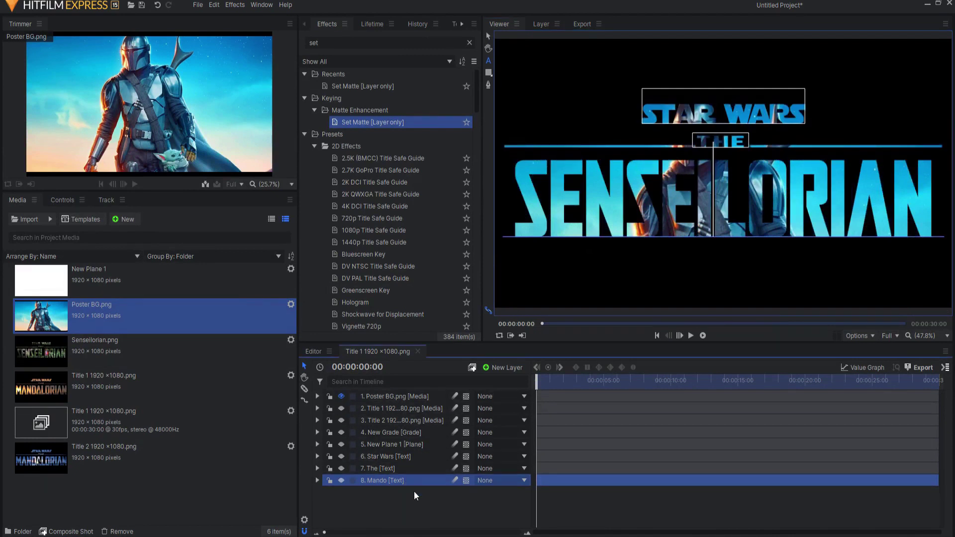
pyautogui.click(418, 503)
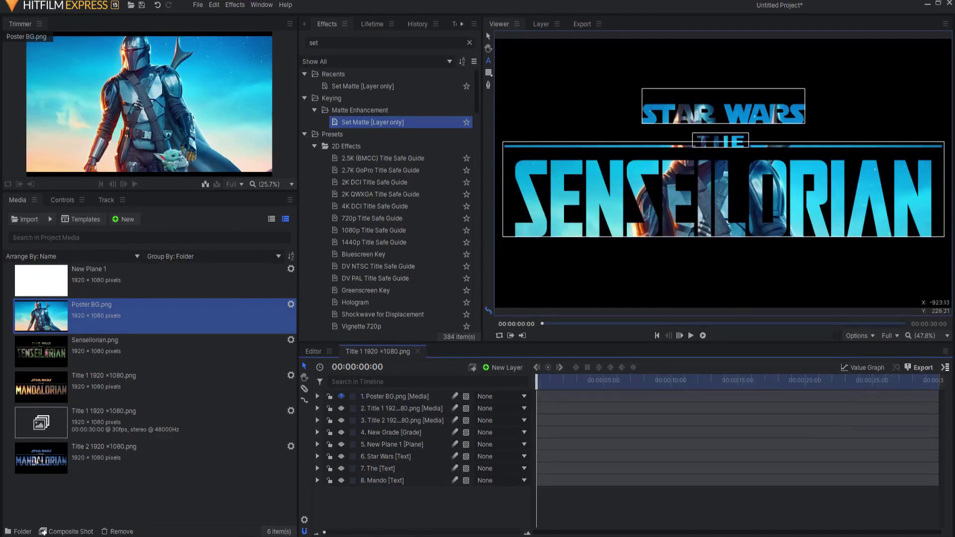
pyautogui.click(488, 35)
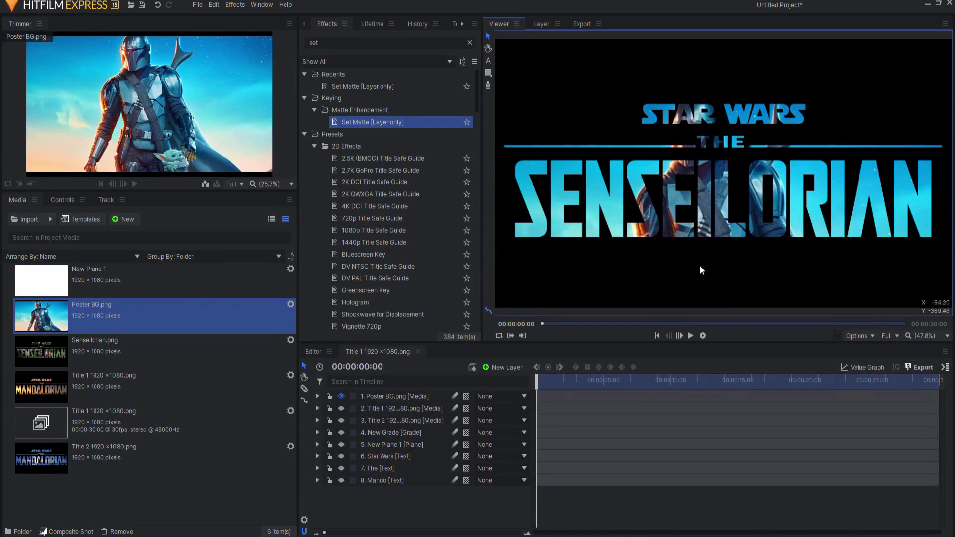
pyautogui.click(76, 353)
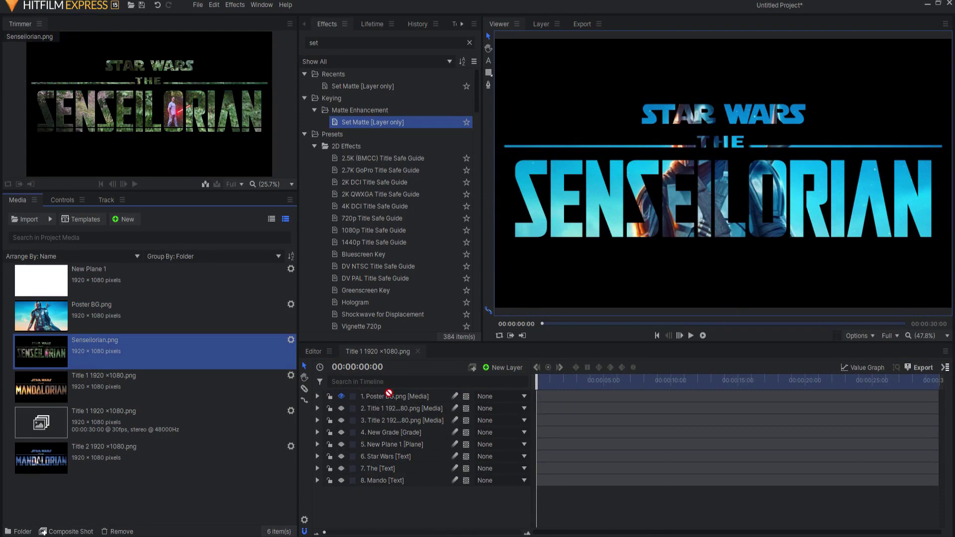
# - Place Senseilorian.png as the hidden top layer, then select the Mando title layer
pyautogui.moveTo(390, 394); pyautogui.dragTo(390, 393)
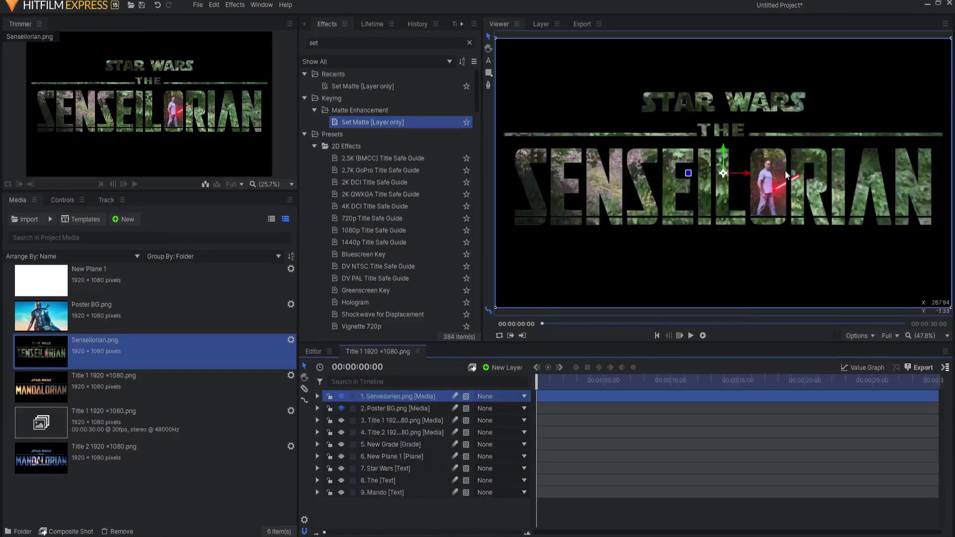
pyautogui.click(454, 515)
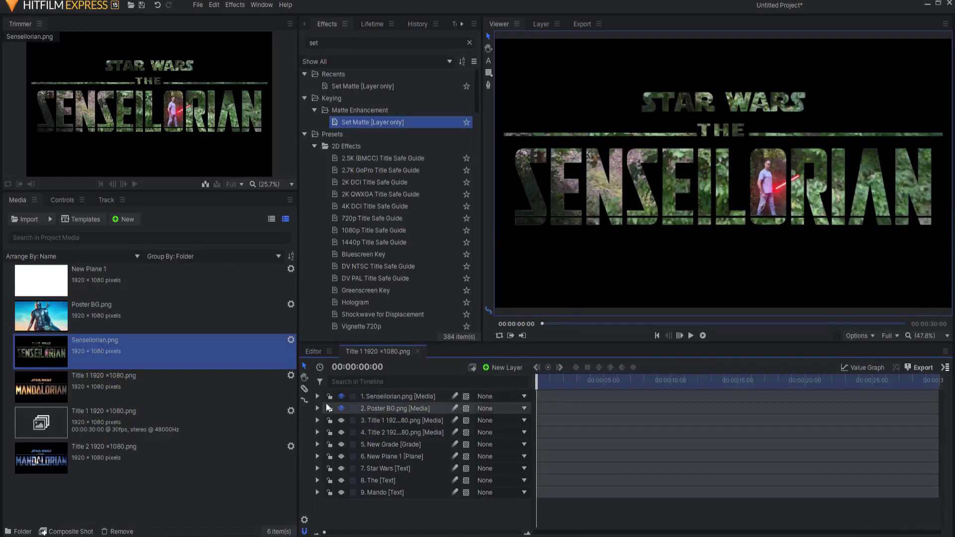
pyautogui.click(342, 396)
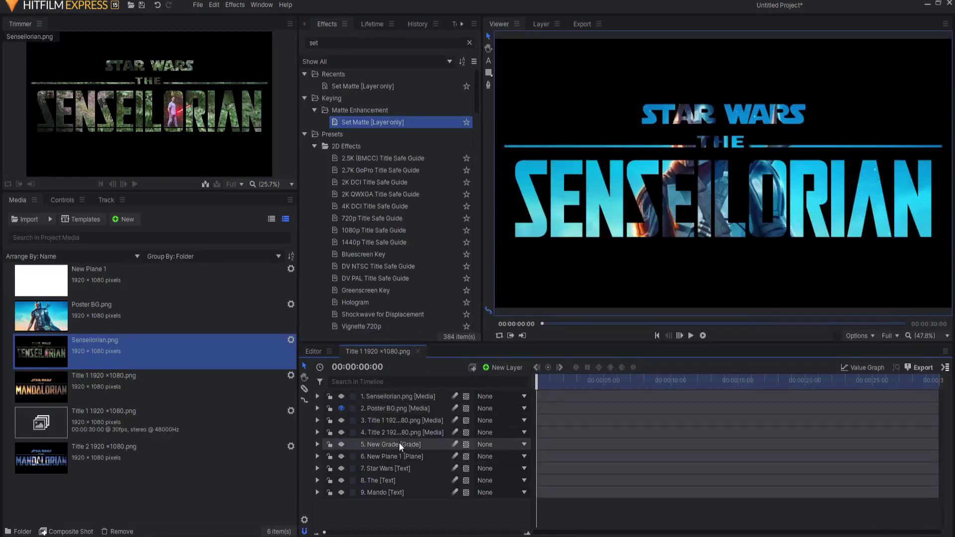
pyautogui.click(384, 492)
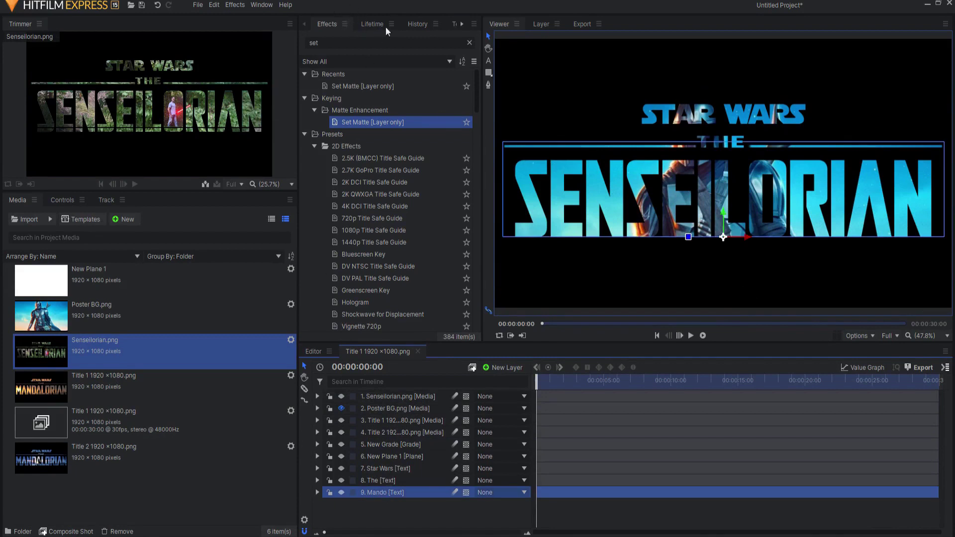
# - Change the SENSEILORIAN title font to Mandalore Laser Title and deselect the text layer
pyautogui.click(455, 22)
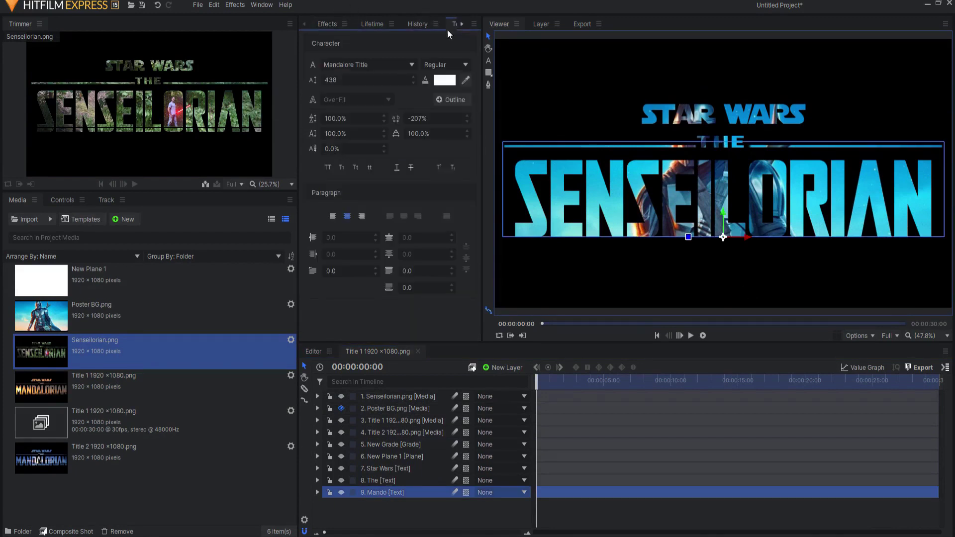
pyautogui.click(345, 63)
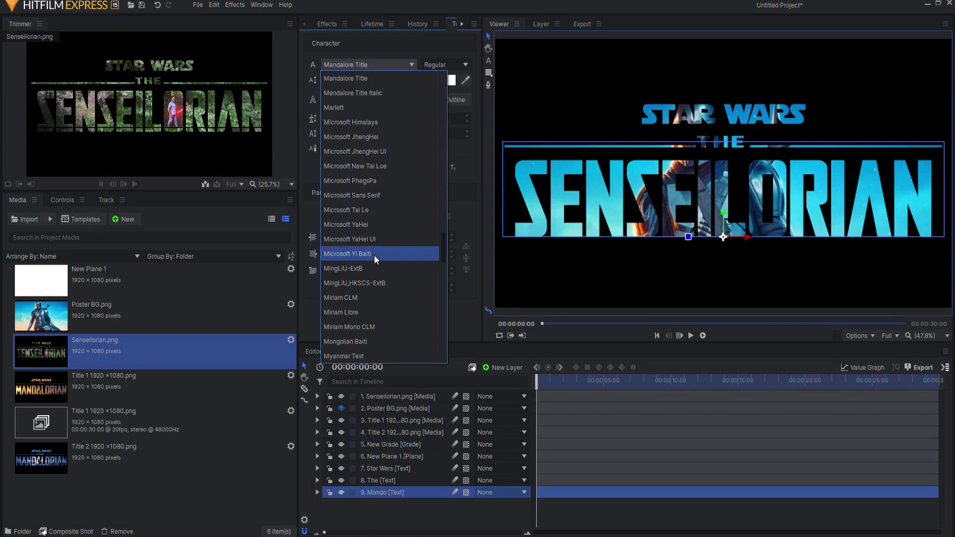
pyautogui.scroll(4, 356, 177)
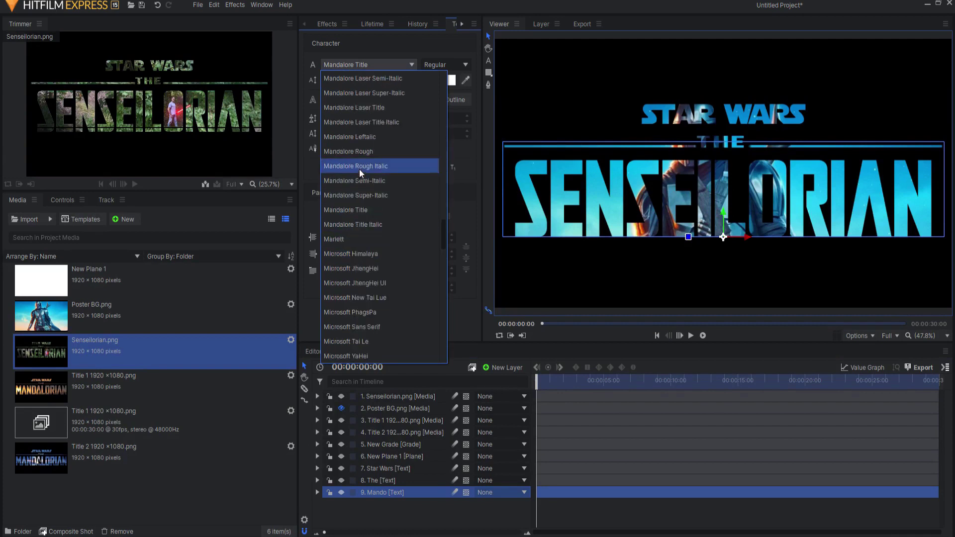
pyautogui.click(365, 152)
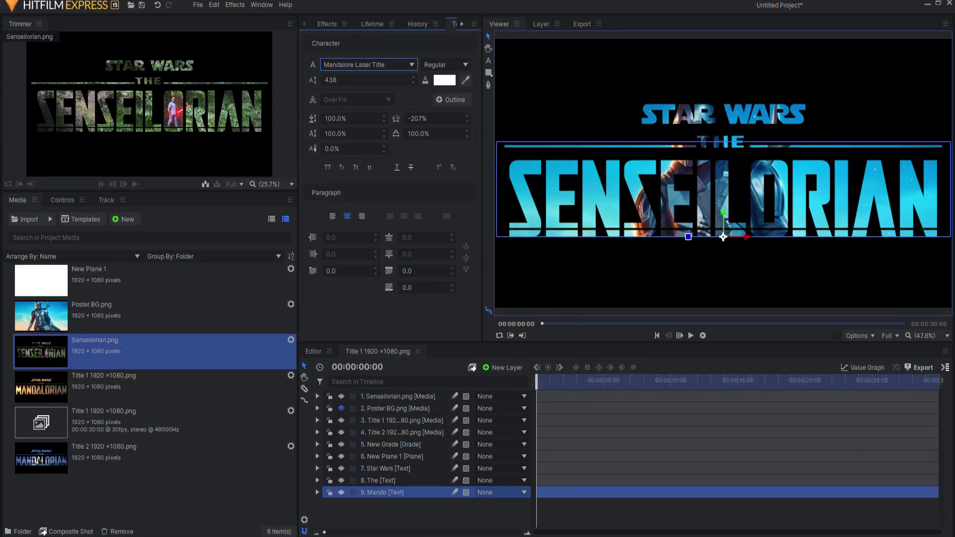
pyautogui.click(428, 511)
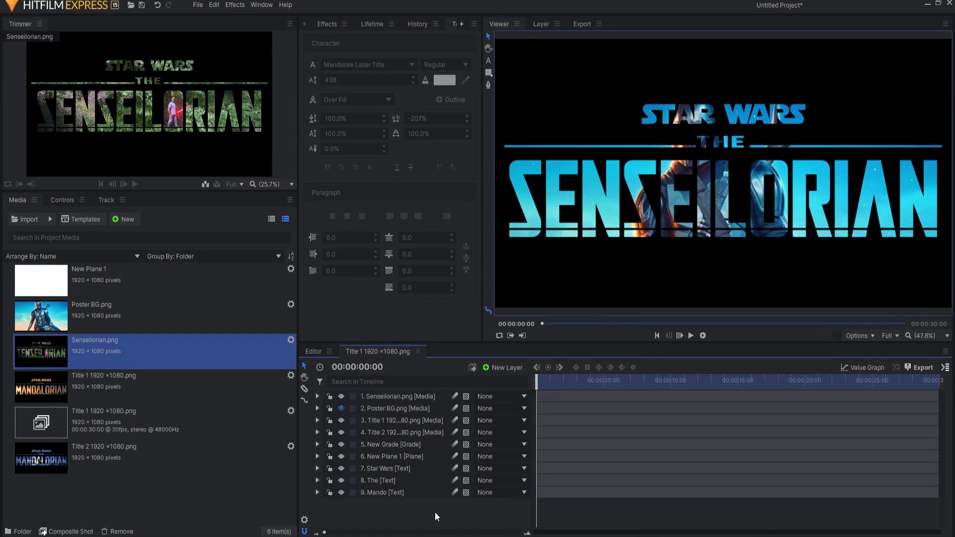
pyautogui.click(341, 397)
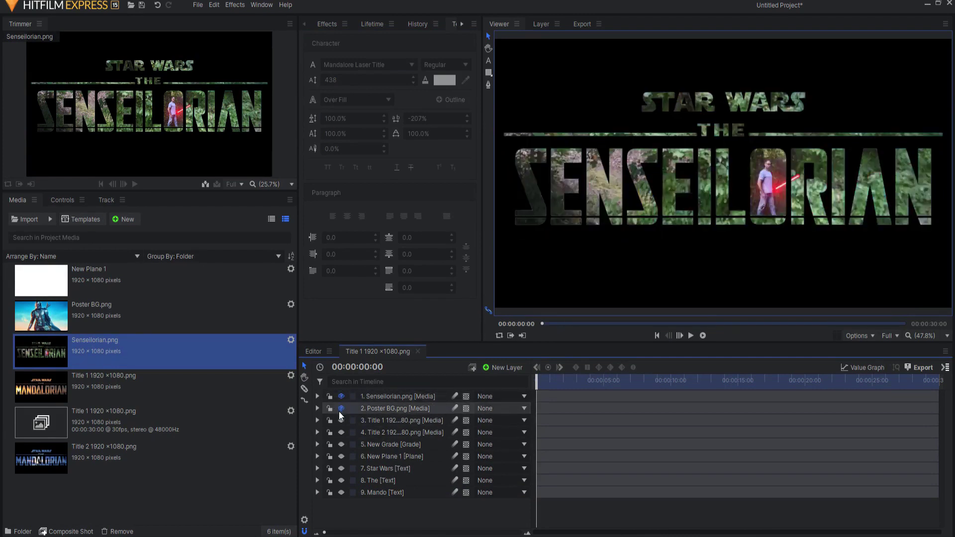
pyautogui.click(341, 408)
pyautogui.click(341, 421)
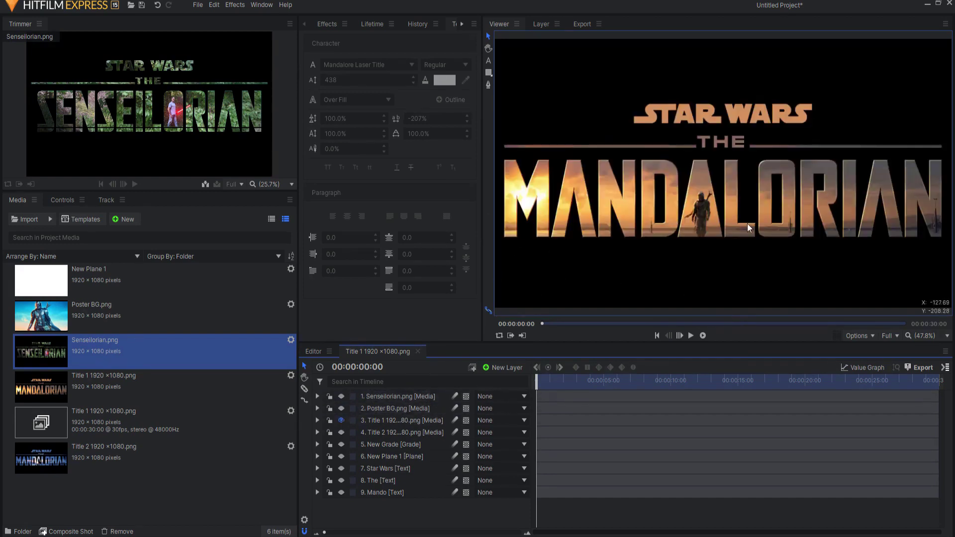
pyautogui.click(341, 408)
pyautogui.click(341, 421)
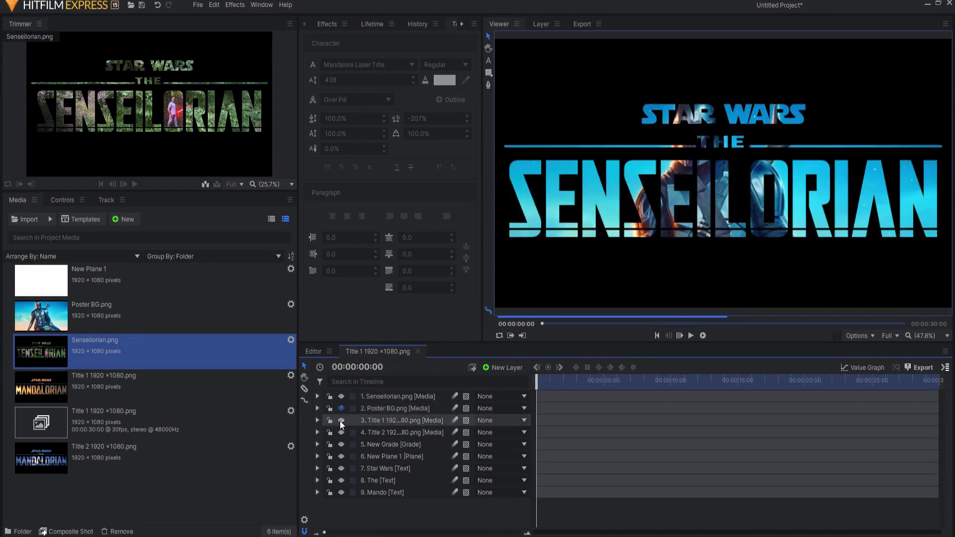